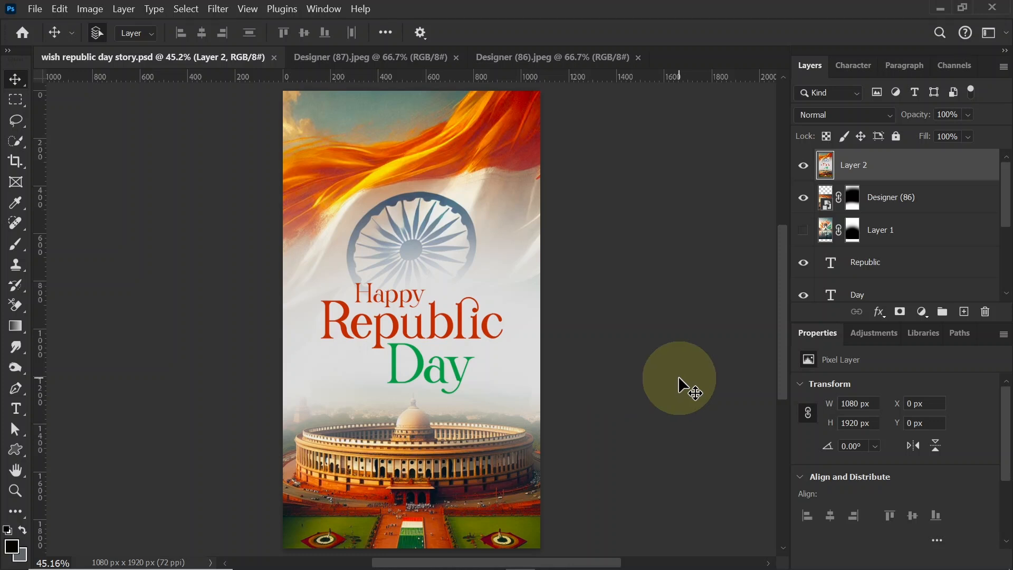
Create a new portrait document named Story Design, 1080 x 1920 px at 72 ppi, and fit it to the window.
left_click(35, 9)
left_click(43, 27)
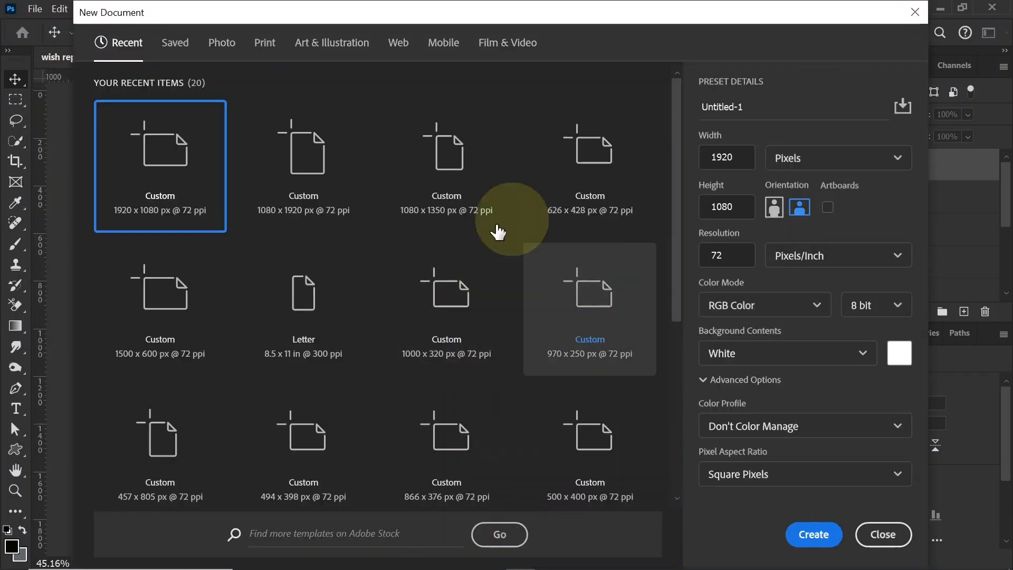
left_click(774, 206)
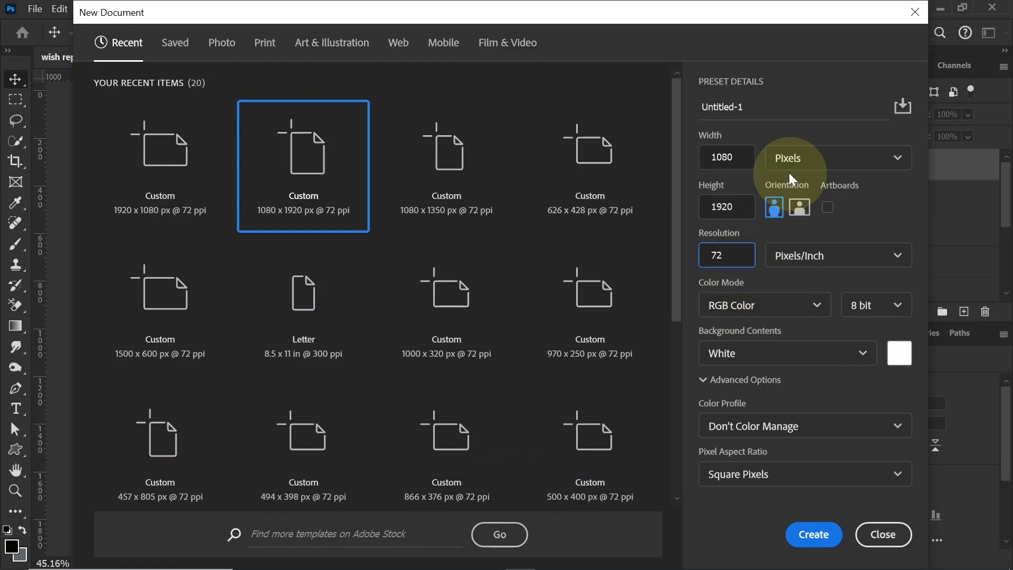
left_click_drag(745, 107, 697, 107)
type("Story Design")
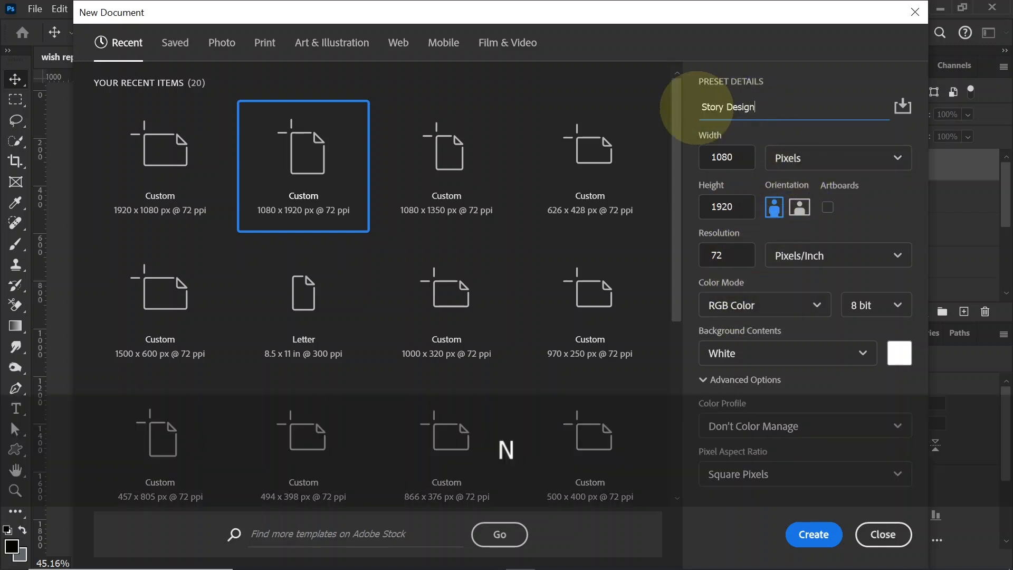
key("Return")
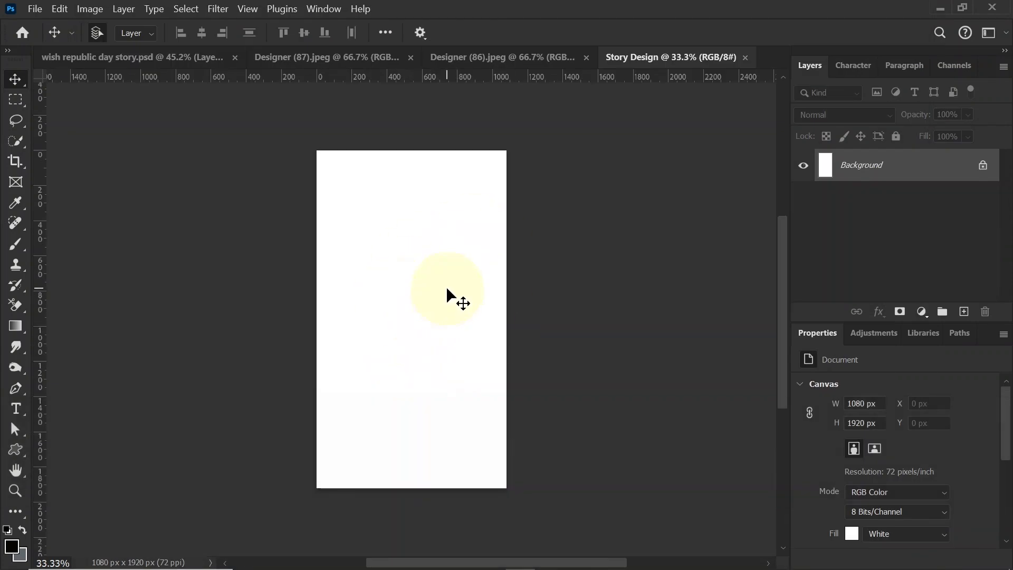
key("ctrl+0")
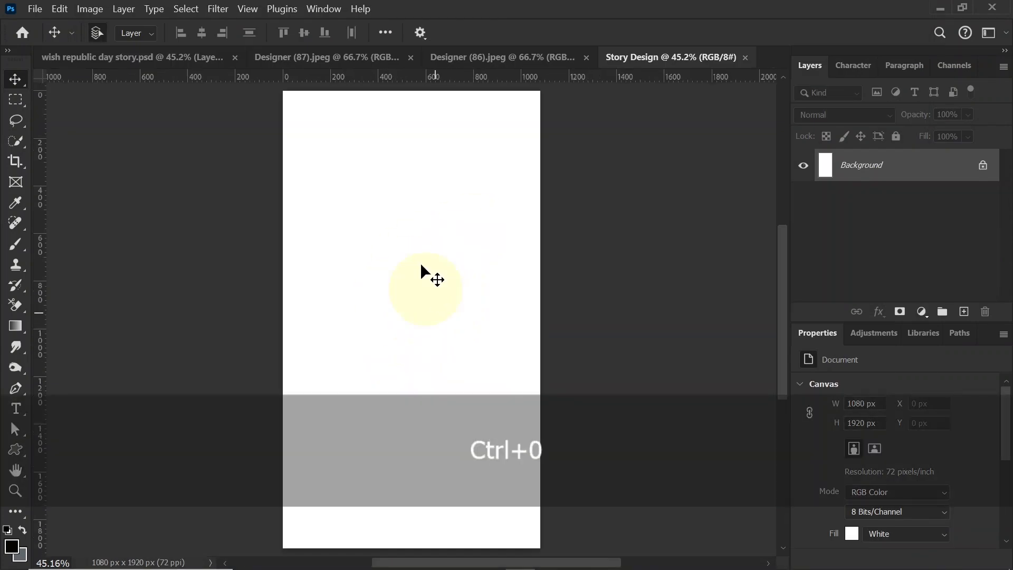
Duplicate the Designer (86) image's background layer and move the copy into the lower part of the Story Design document.
left_click(364, 58)
left_click(518, 58)
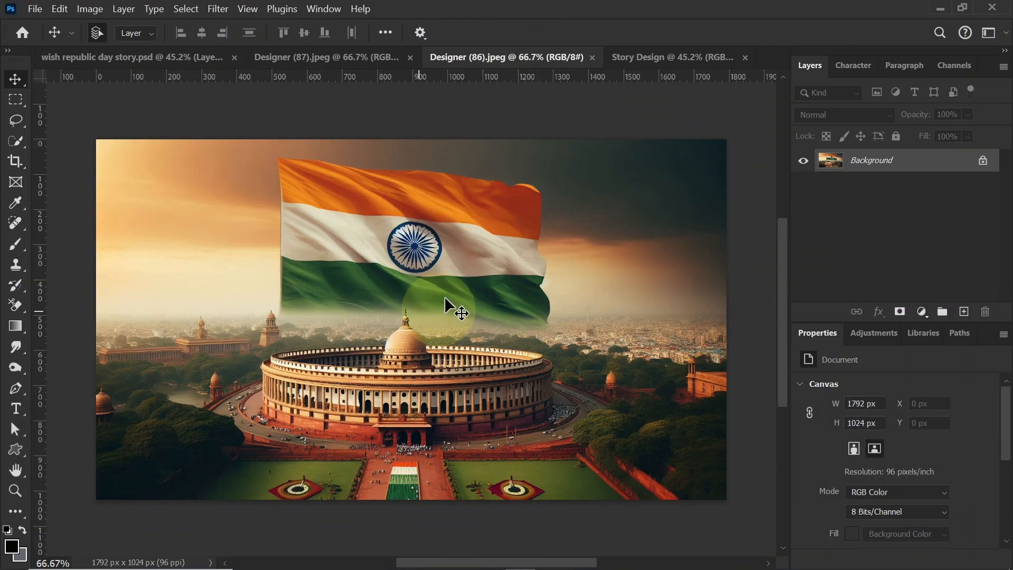
left_click(350, 59)
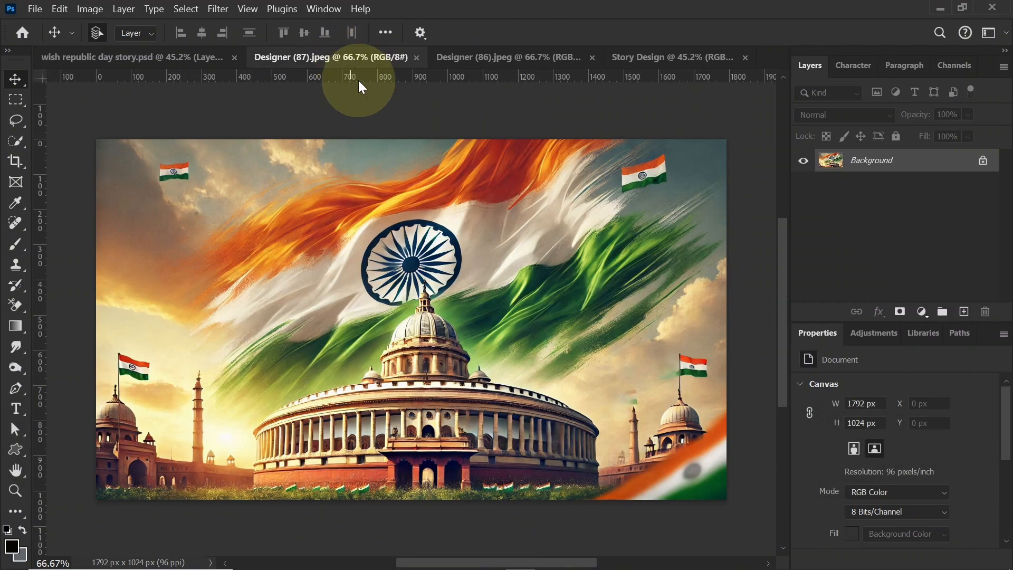
left_click(515, 57)
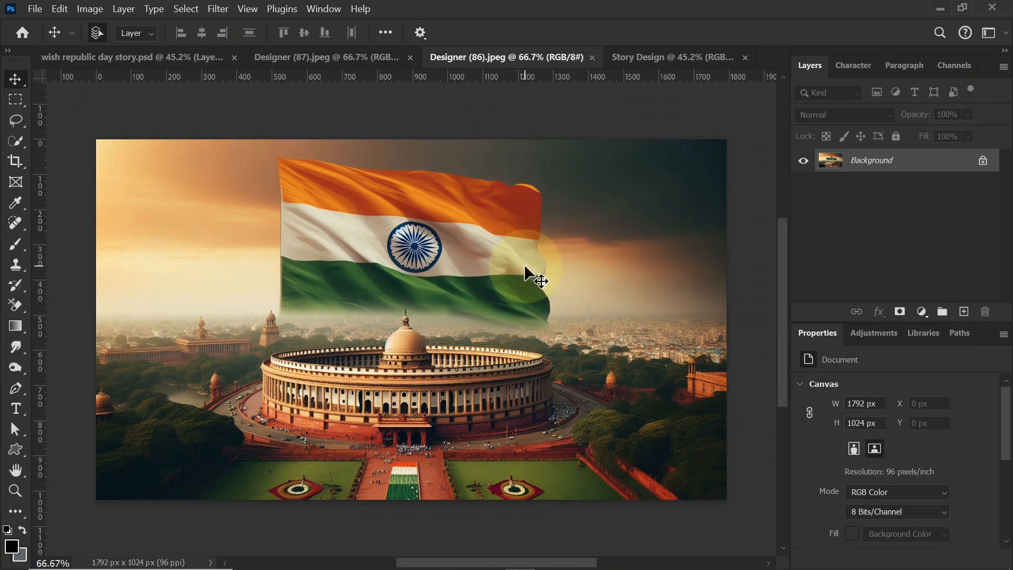
key("ctrl")
key("ctrl+j")
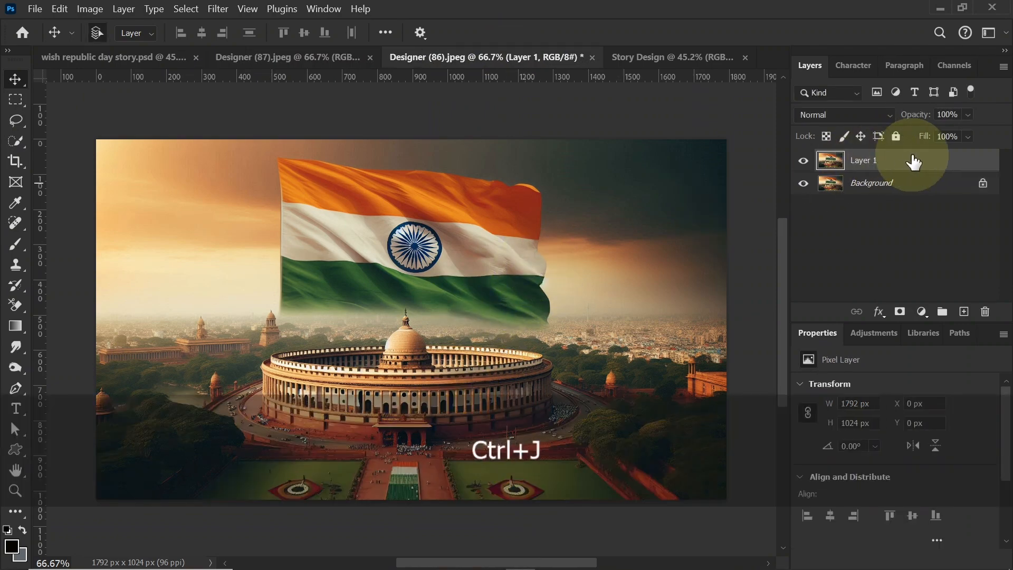
left_click_drag(478, 232, 406, 416)
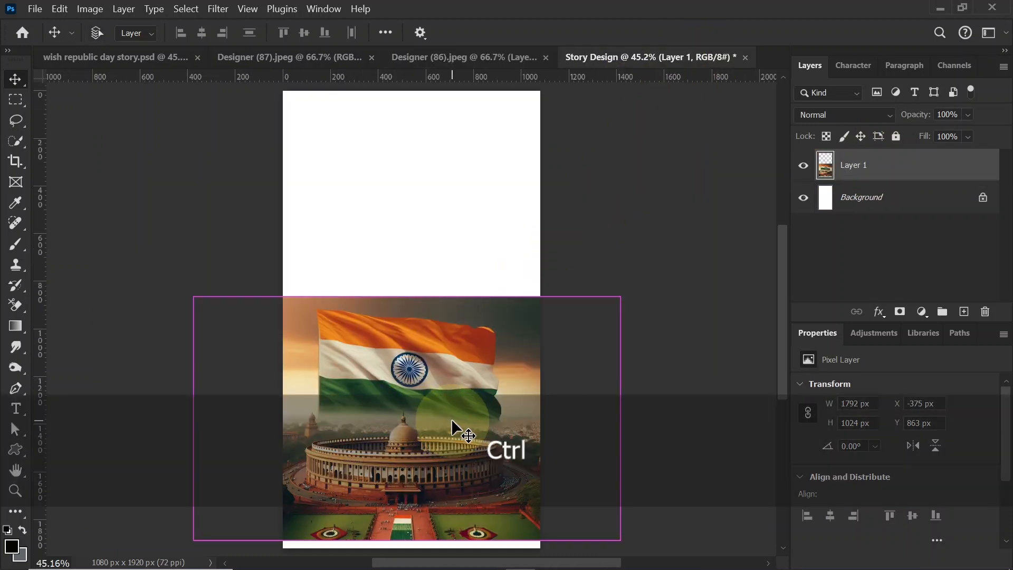
Scale the parliament image to about 118.6% and place it horizontally centred in the lower part of the canvas.
key("ctrl+t")
left_click_drag(415, 298, 417, 219)
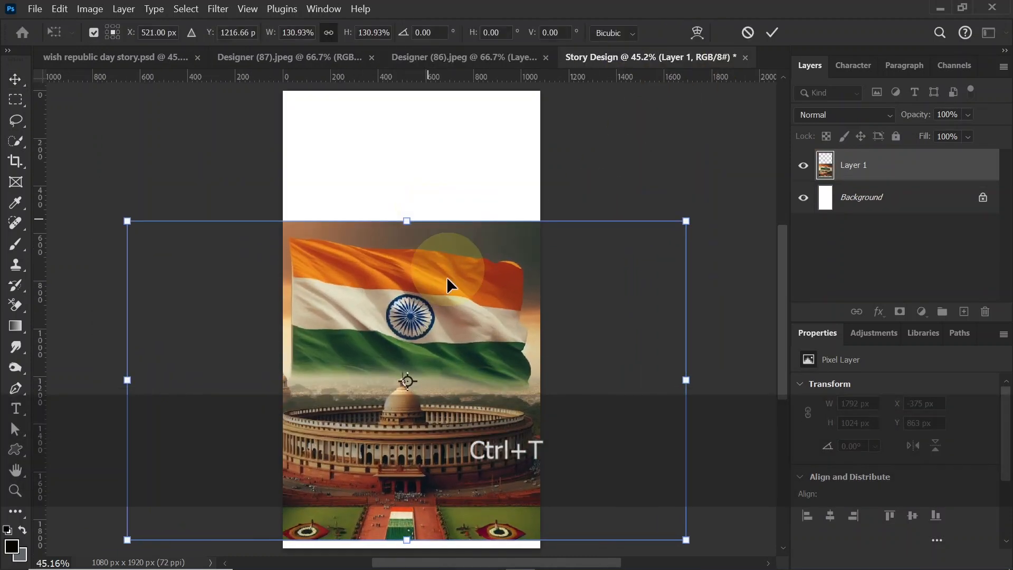
left_click_drag(446, 276, 477, 346)
left_click_drag(411, 236, 411, 266)
key("Return")
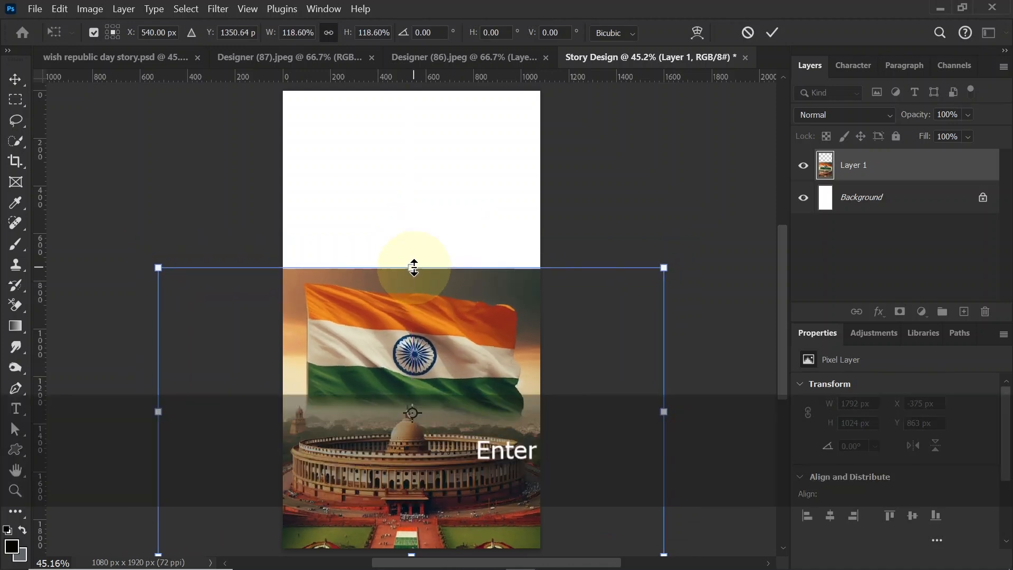
Bring a copy of the Designer (87) image to the top of Story Design and enlarge it to about 2316 x 1323 px.
left_click(294, 59)
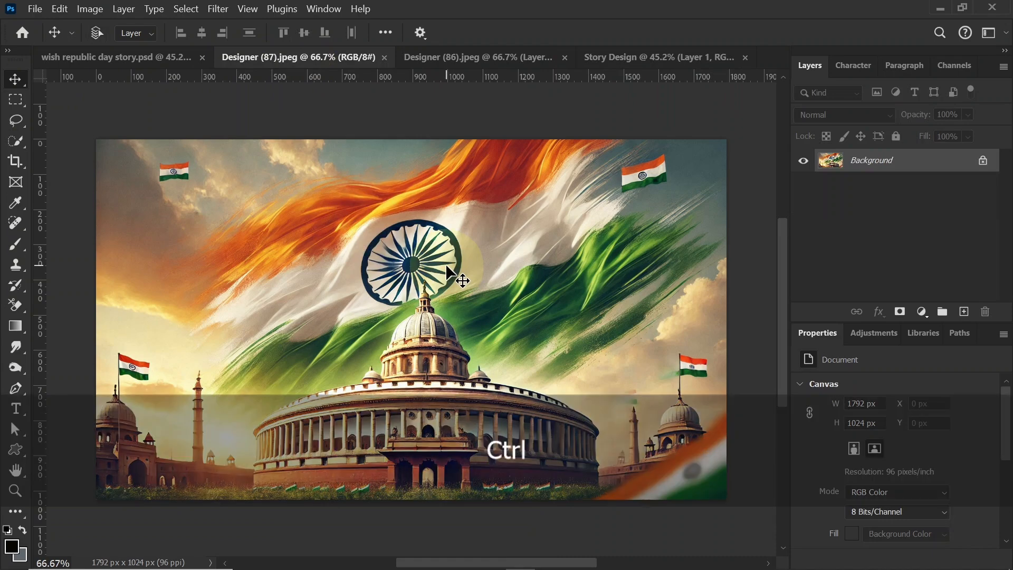
key("ctrl+j")
left_click_drag(444, 266, 405, 277)
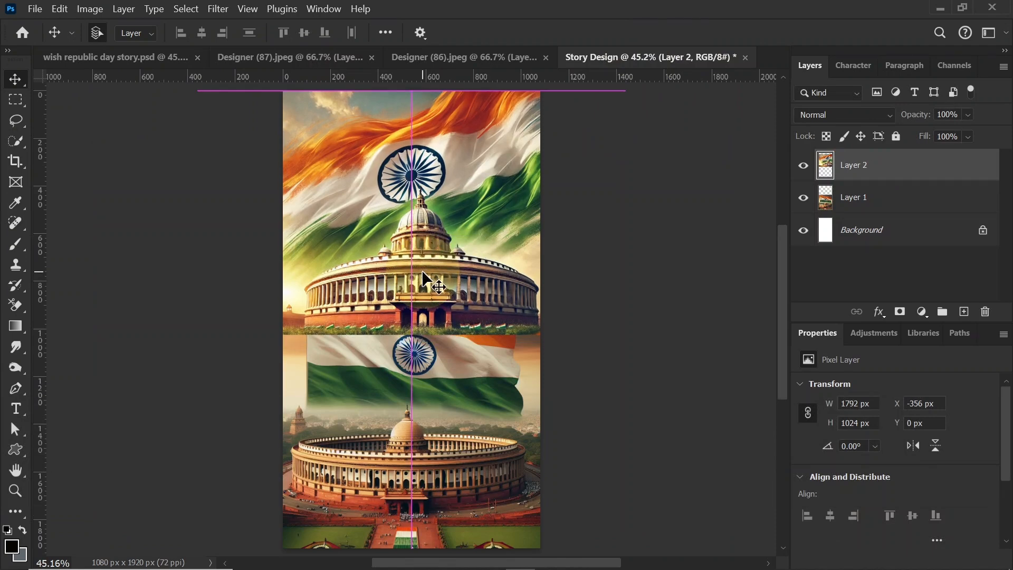
key("ctrl+t")
left_click_drag(412, 334, 409, 402)
key("Return")
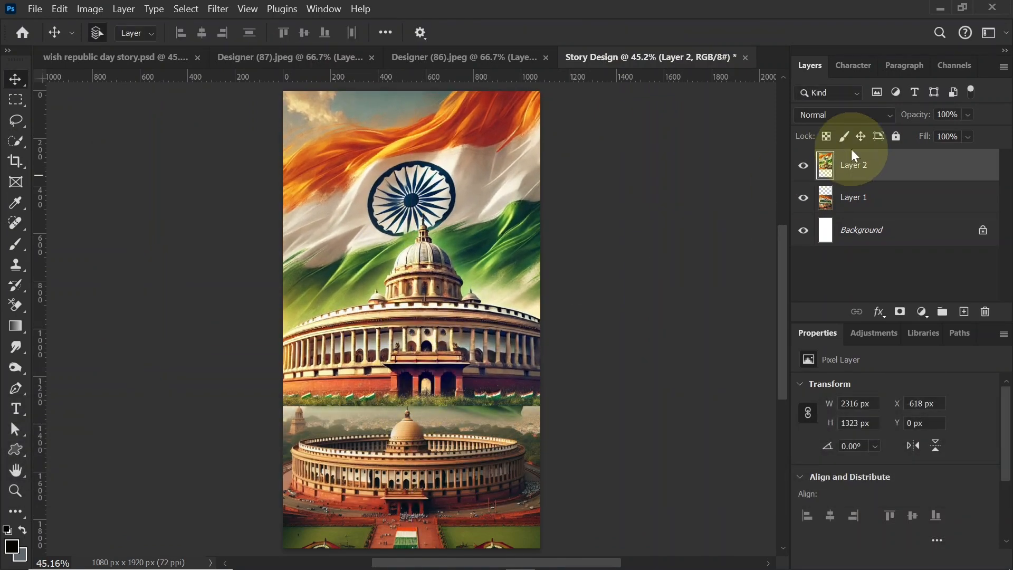
Add a layer mask to Layer 2 and hide its lower building with a 1100 px soft round black brush.
left_click(899, 313)
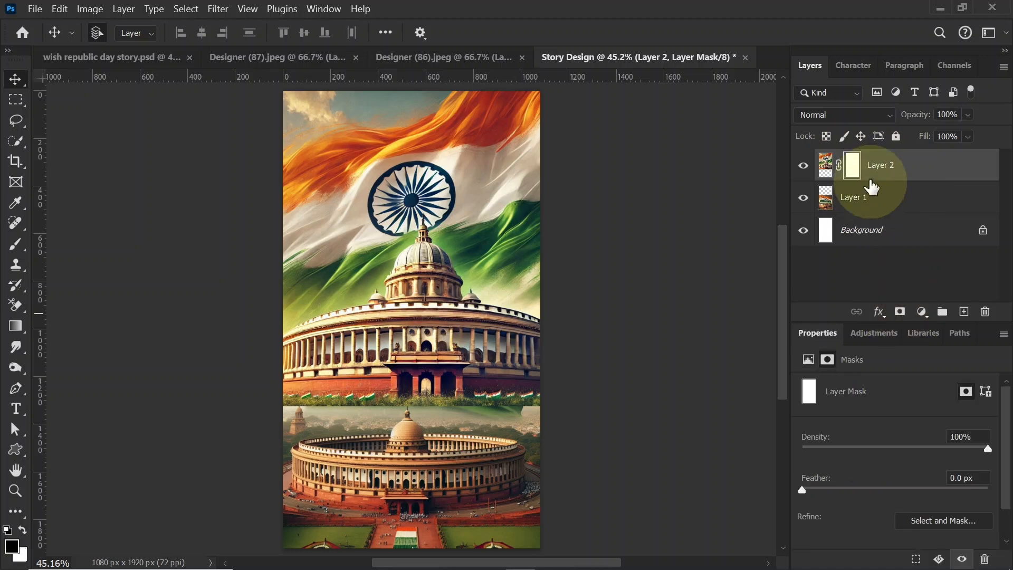
left_click(16, 244)
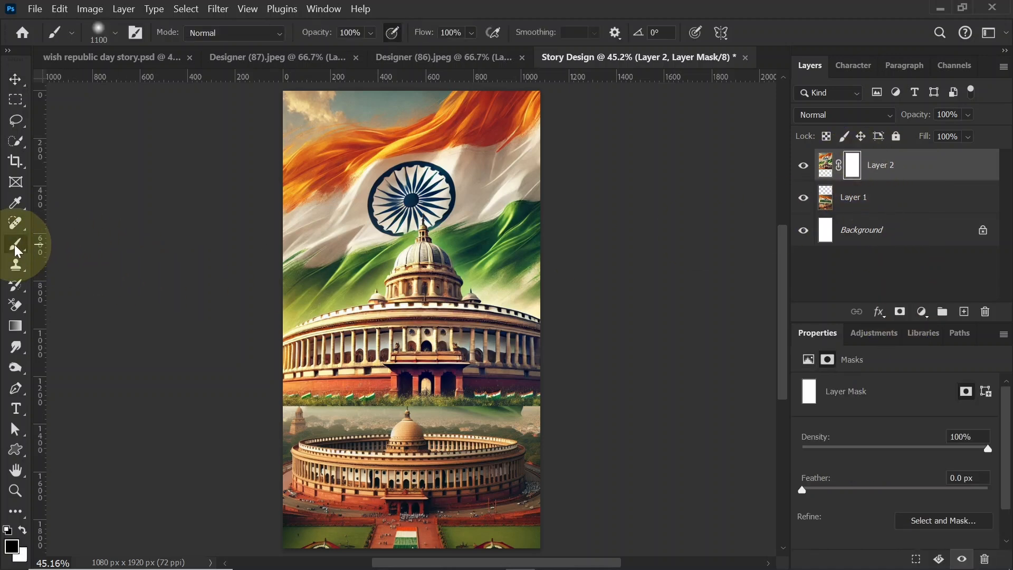
left_click(99, 32)
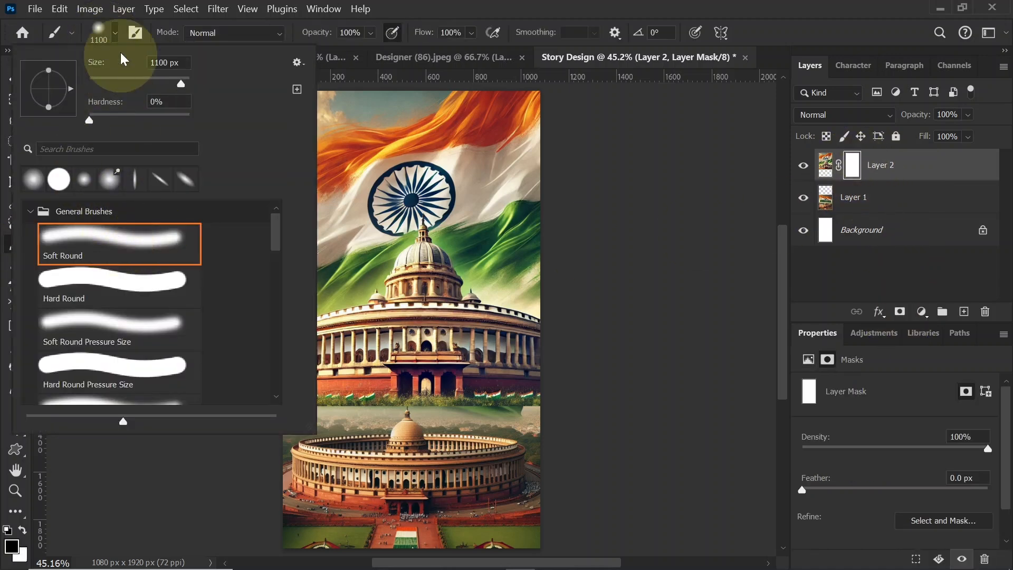
left_click(98, 31)
mouse_move(332, 367)
left_mouse_down()
mouse_move(368, 354)
mouse_move(517, 357)
mouse_move(572, 376)
left_mouse_up()
Add a layer mask to Layer 1 and fade out its upper part with the 1100 px soft black brush.
left_click(15, 80)
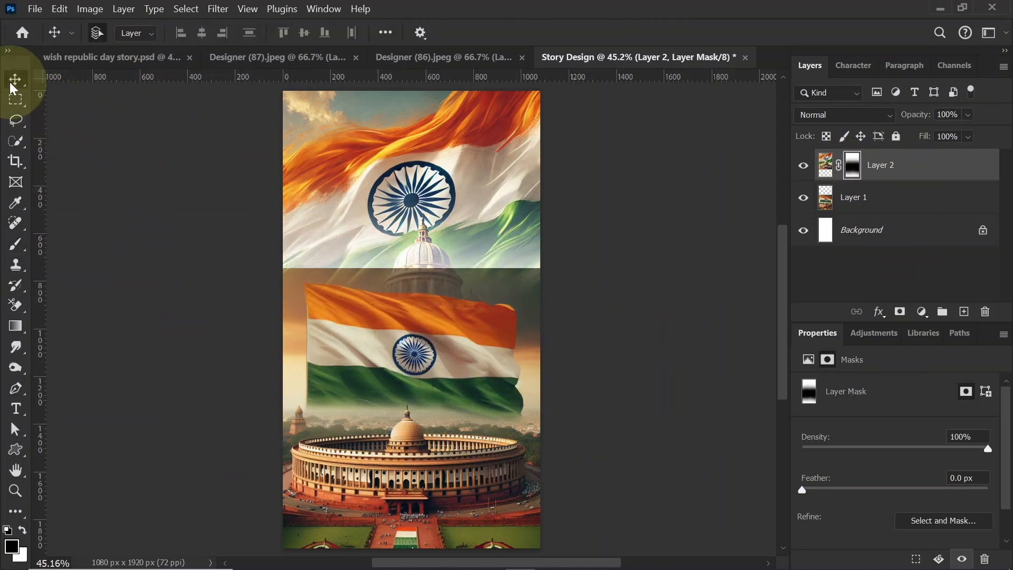
left_click(380, 421)
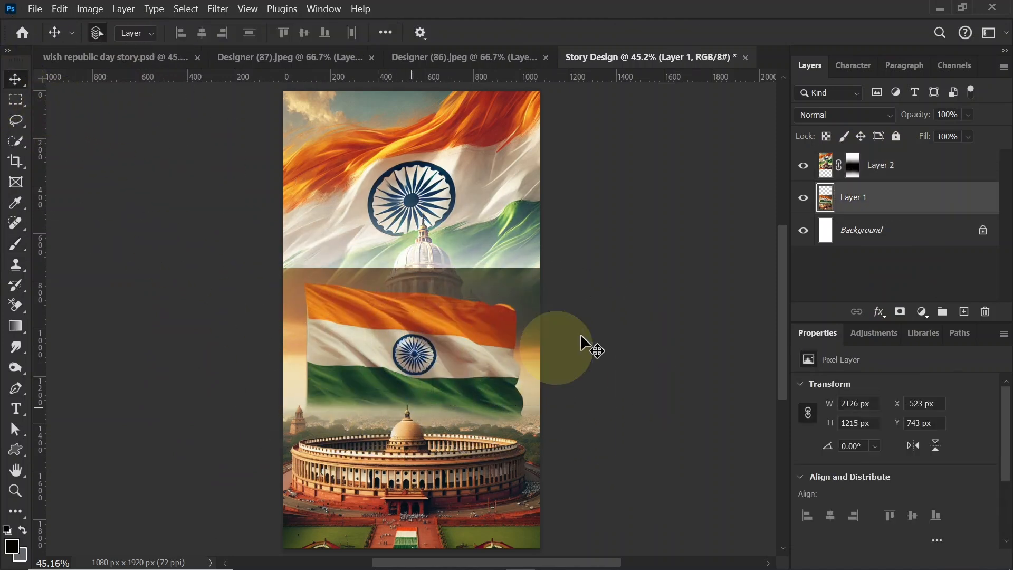
left_click(899, 311)
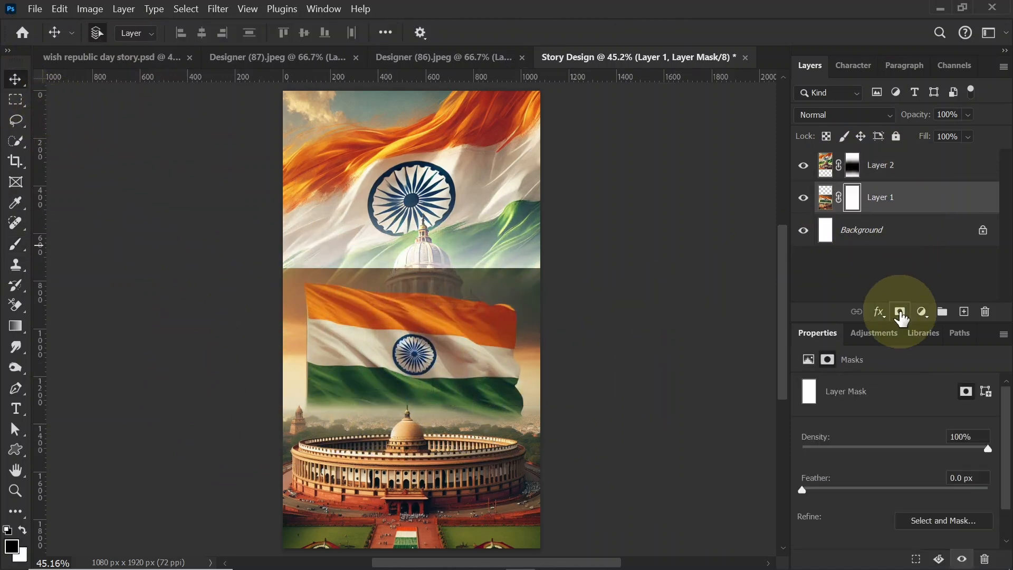
left_click(15, 243)
mouse_move(215, 305)
left_mouse_down()
mouse_move(530, 288)
mouse_move(517, 282)
mouse_move(614, 300)
mouse_move(596, 312)
mouse_move(634, 332)
mouse_move(590, 335)
left_mouse_up()
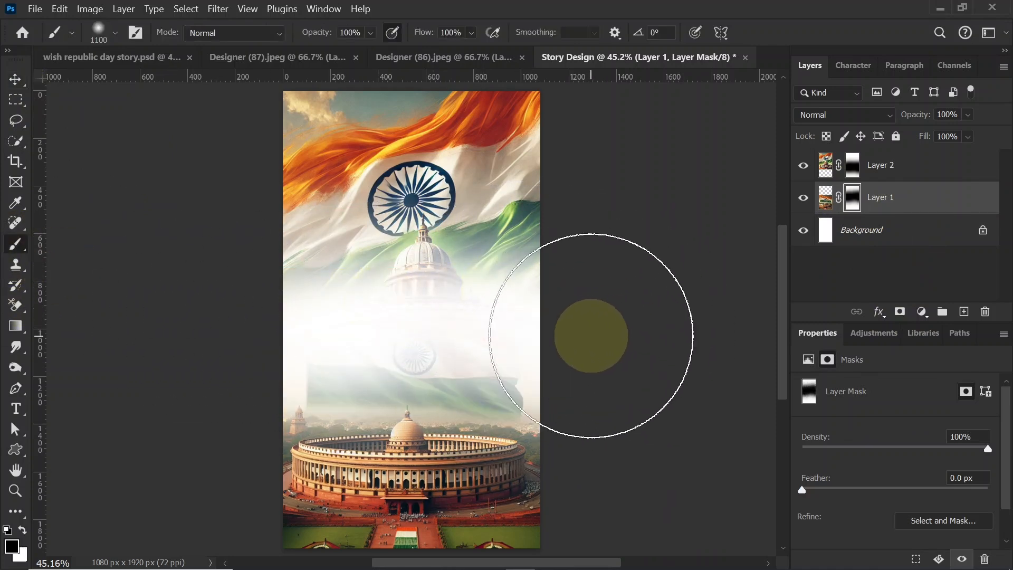
Reduce the brush to 800 px and paint out more of the flag on Layer 1's mask.
key("bracketleft")
key("bracketleft")
key("bracketleft")
mouse_move(515, 319)
left_mouse_down()
mouse_move(344, 329)
mouse_move(283, 352)
mouse_move(239, 391)
left_mouse_up()
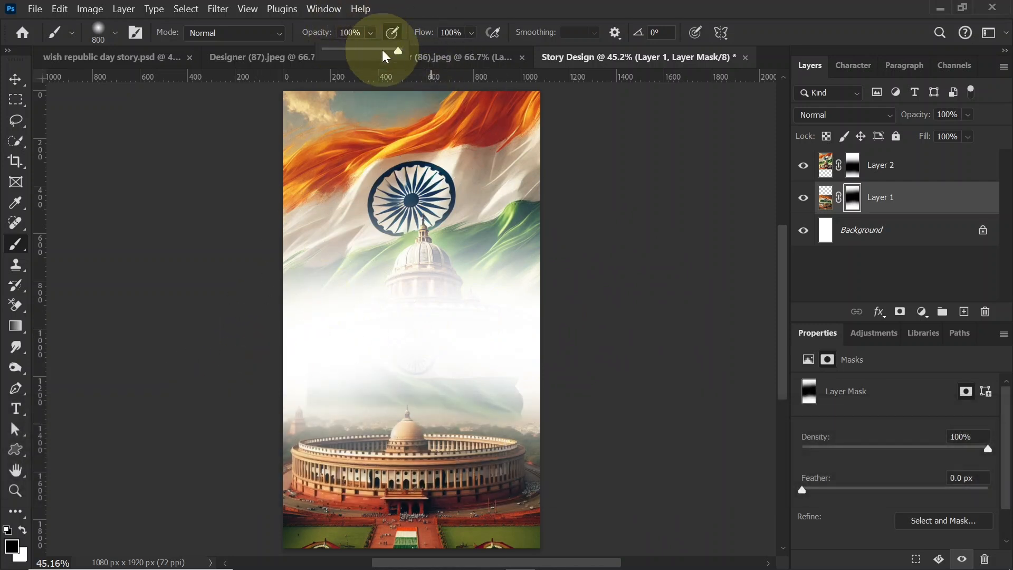
Set the brush opacity to 39% and its size down to 400 px to soften the remaining flag on Layer 1's mask.
left_click_drag(356, 53, 354, 53)
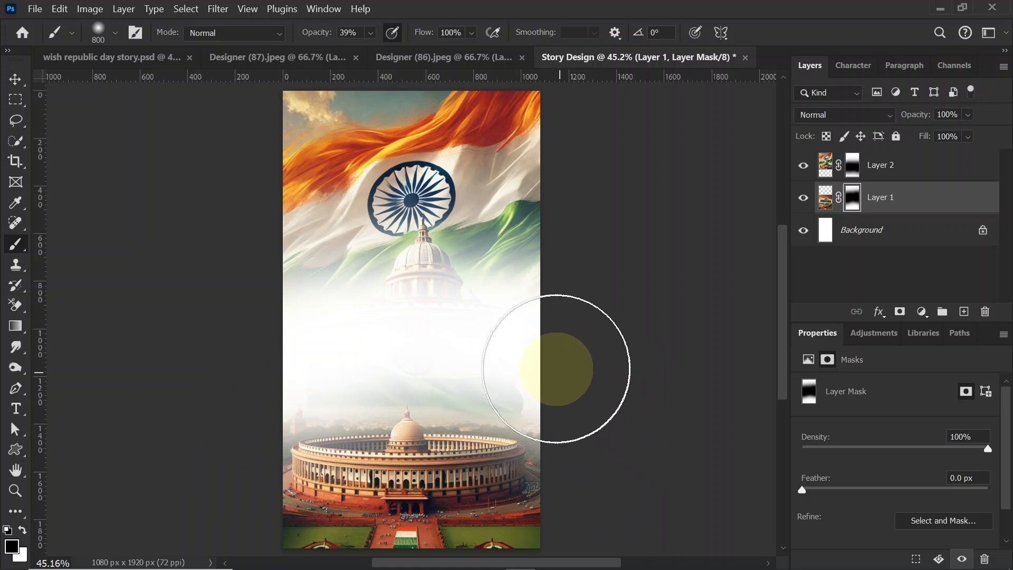
key("bracketleft")
key("bracketleft")
key("bracketleft")
key("bracketleft")
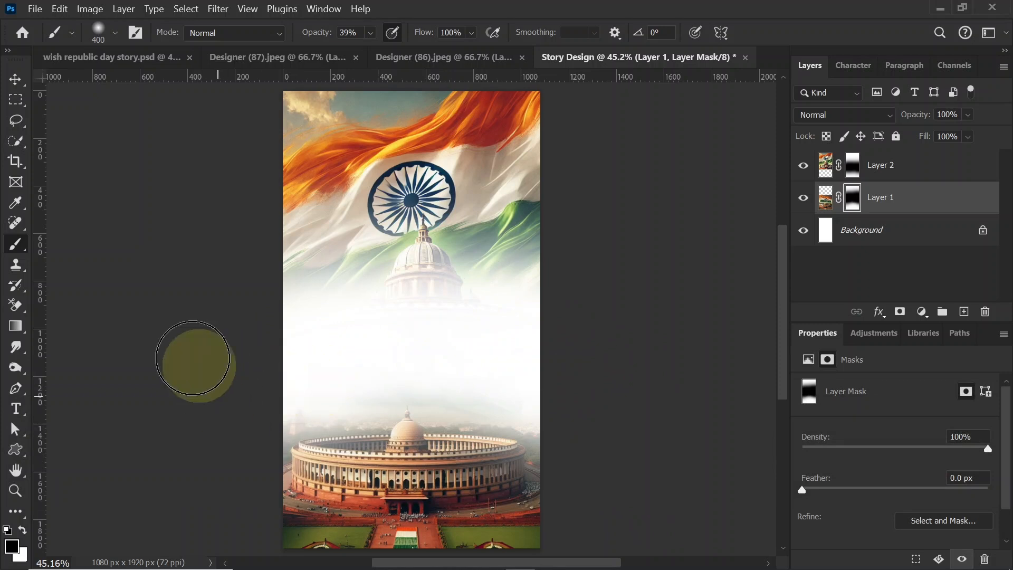
Scale Layer 2, the upper flag image, to about 113.7% and shift it slightly left and down.
left_click(15, 79)
left_click(447, 216, "ctrl")
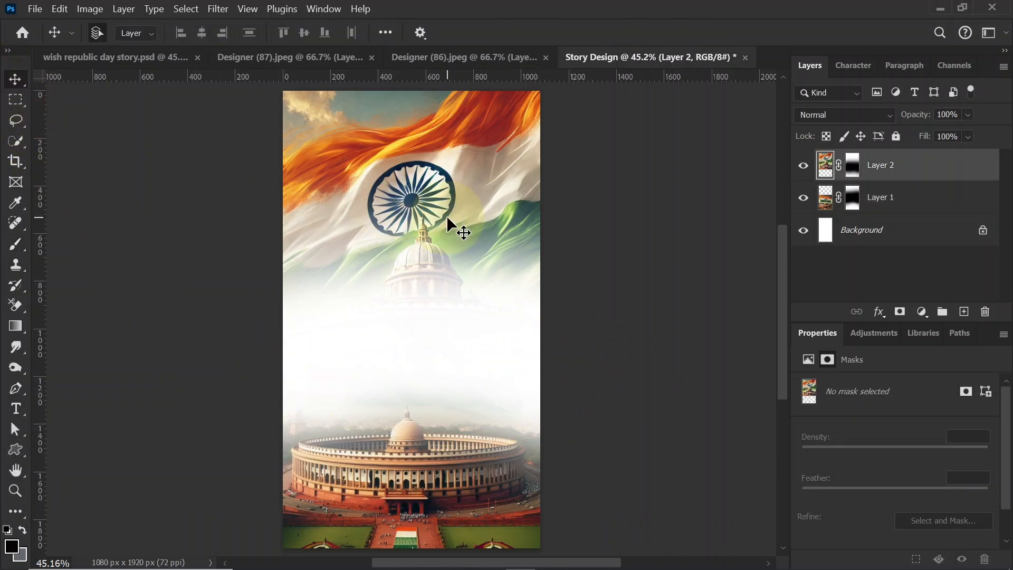
key("ctrl+t")
left_click_drag(409, 404, 411, 448)
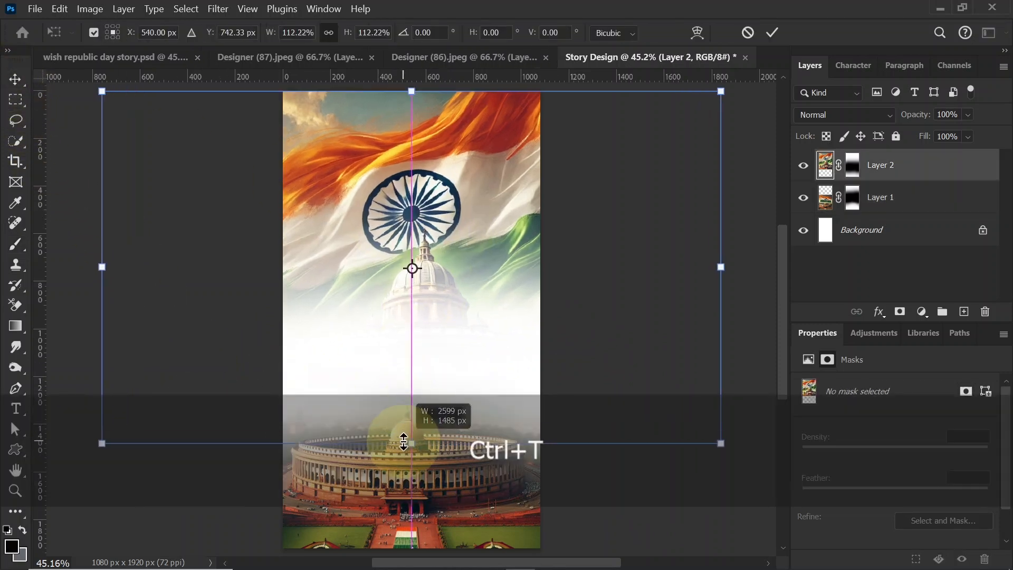
left_click_drag(448, 389, 443, 387)
key("Return")
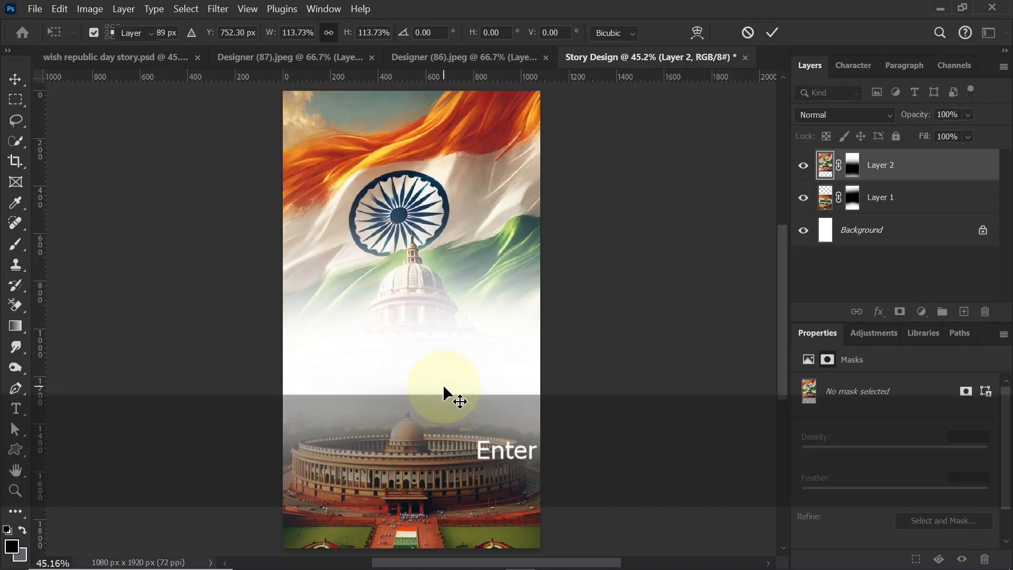
Nudge the upper flag image up by 60 px.
key("shift+Up")
key("shift+Up")
key("shift+Up")
key("shift+Up")
key("shift+Up")
key("shift+Up")
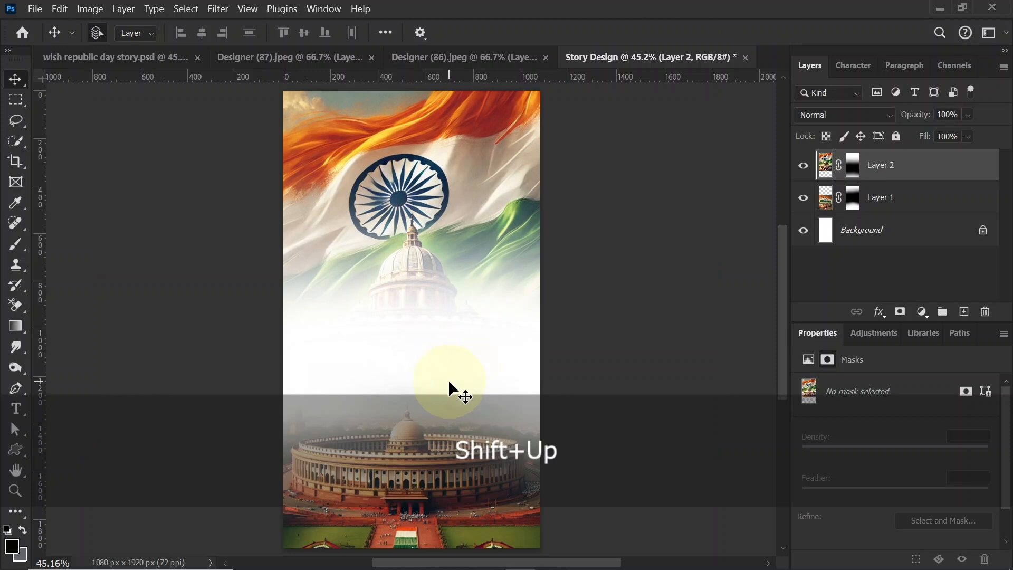
Add a cream solid colour fill layer (#fffaef) directly above the Background layer.
left_click(893, 232)
left_click(921, 312)
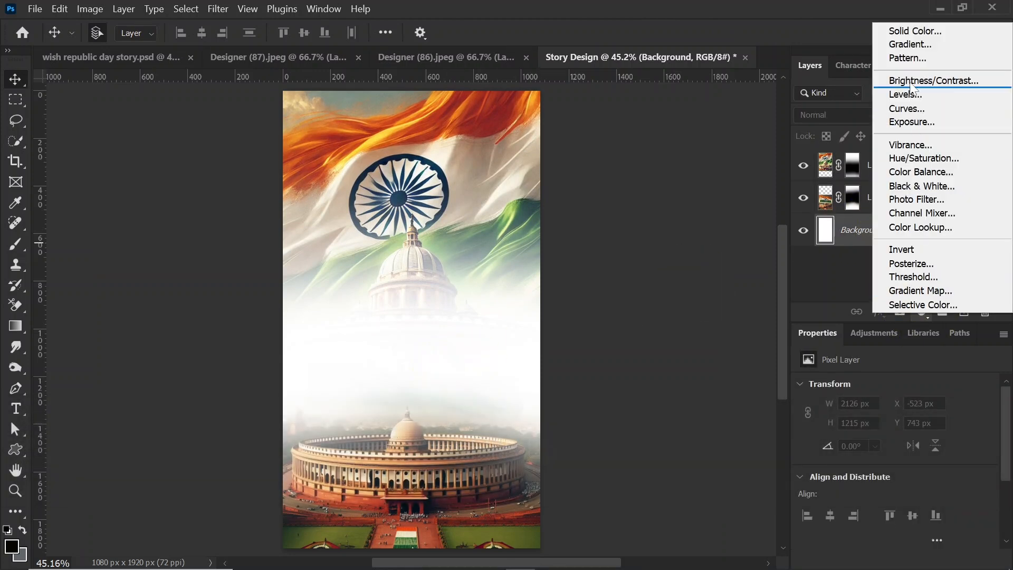
left_click(902, 31)
left_click_drag(619, 354, 587, 252)
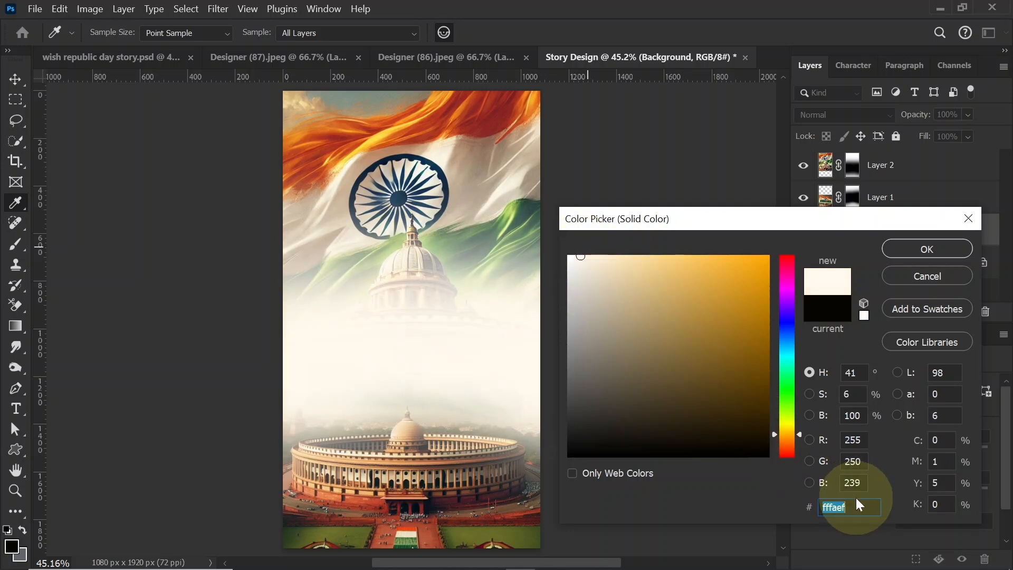
left_click(926, 250)
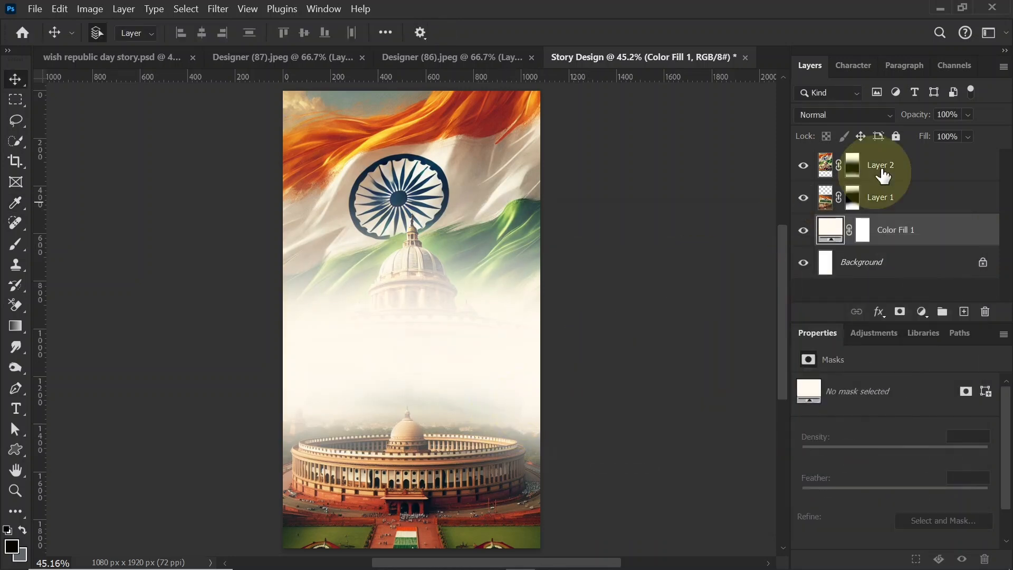
Add a new layer above Layer 2 and place the text "happy" on it, just below the upper dome.
left_click(907, 172)
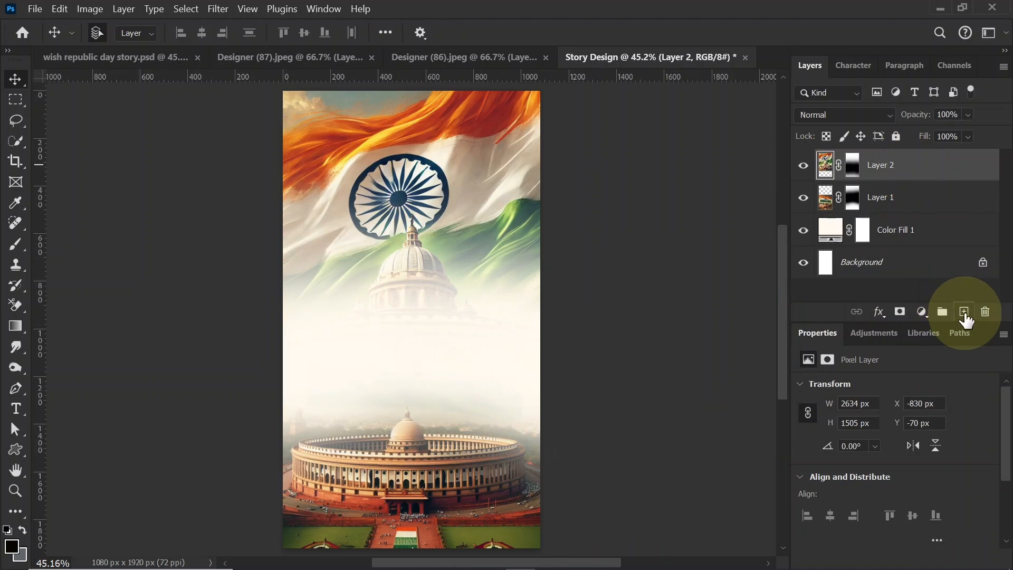
left_click(963, 312)
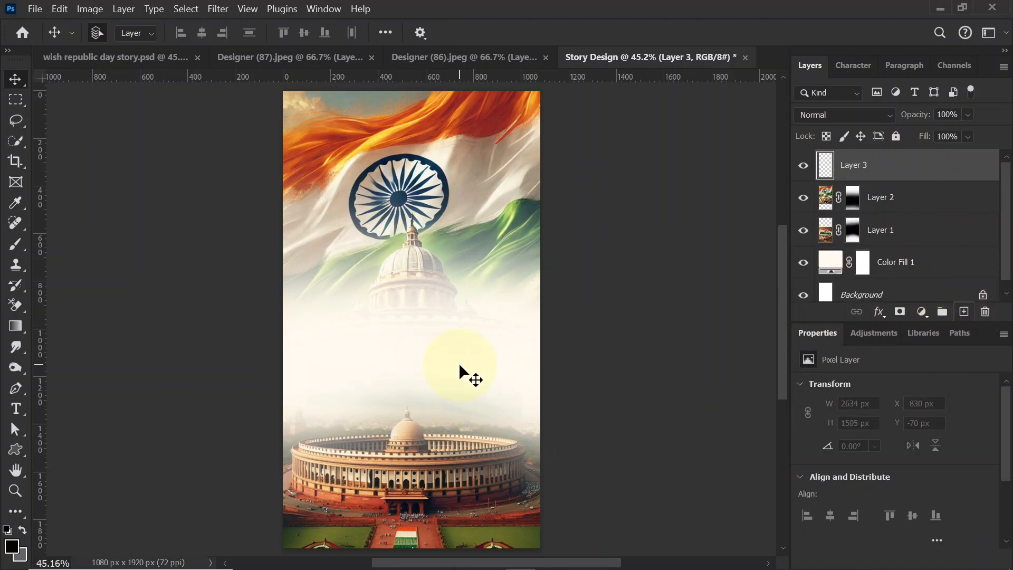
left_click(15, 409)
left_click(376, 330)
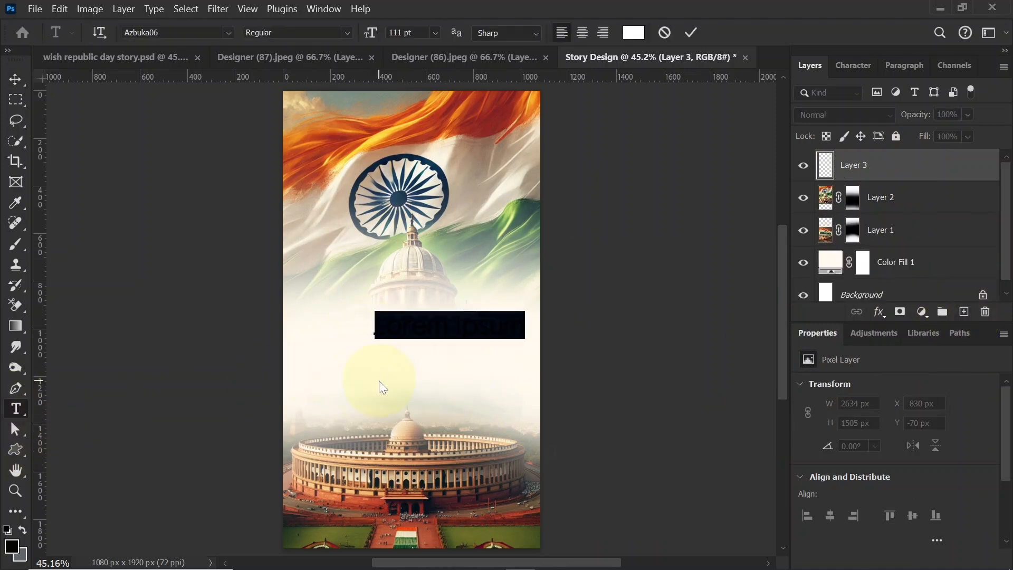
type("happy")
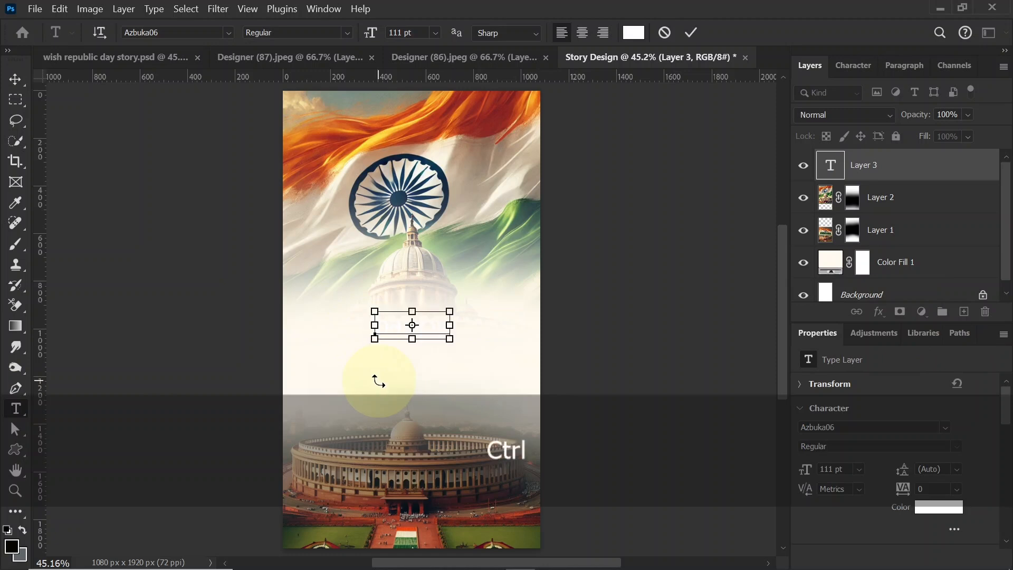
Change the whole "happy" text to orange #fd8708, starting from a colour sampled from the saffron part of the flag.
key("ctrl+a")
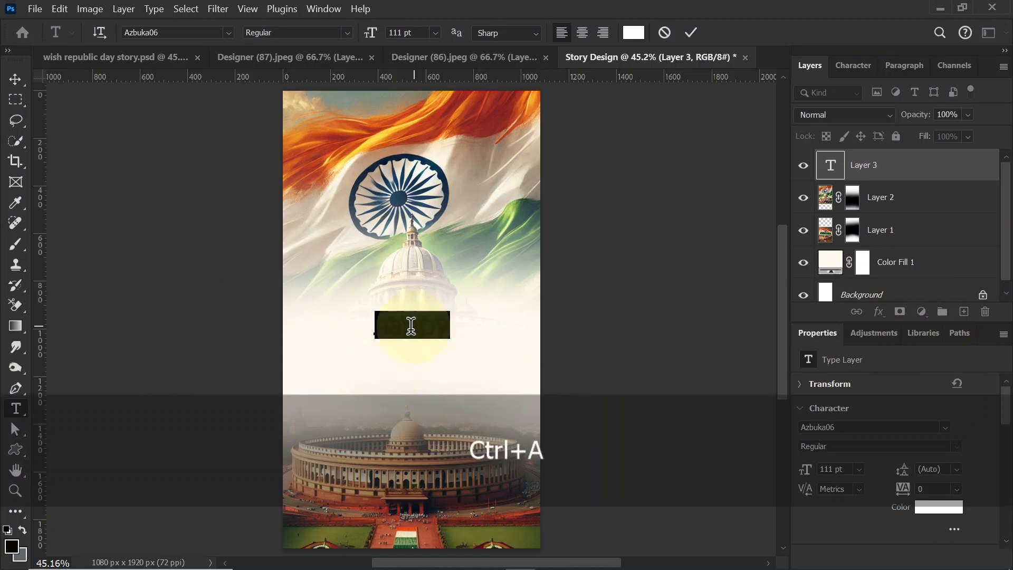
left_click(633, 32)
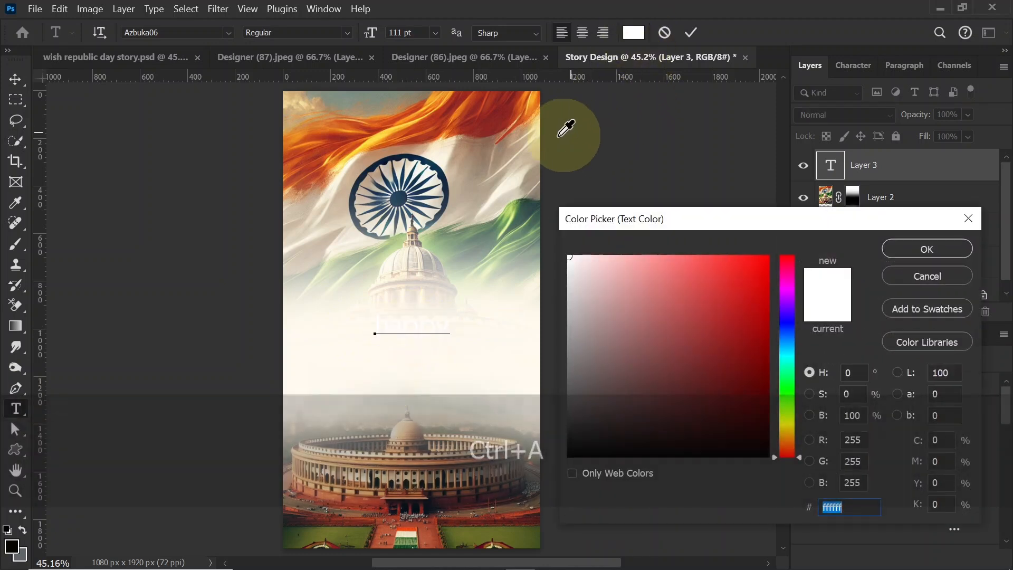
left_click(411, 125)
left_click(406, 126)
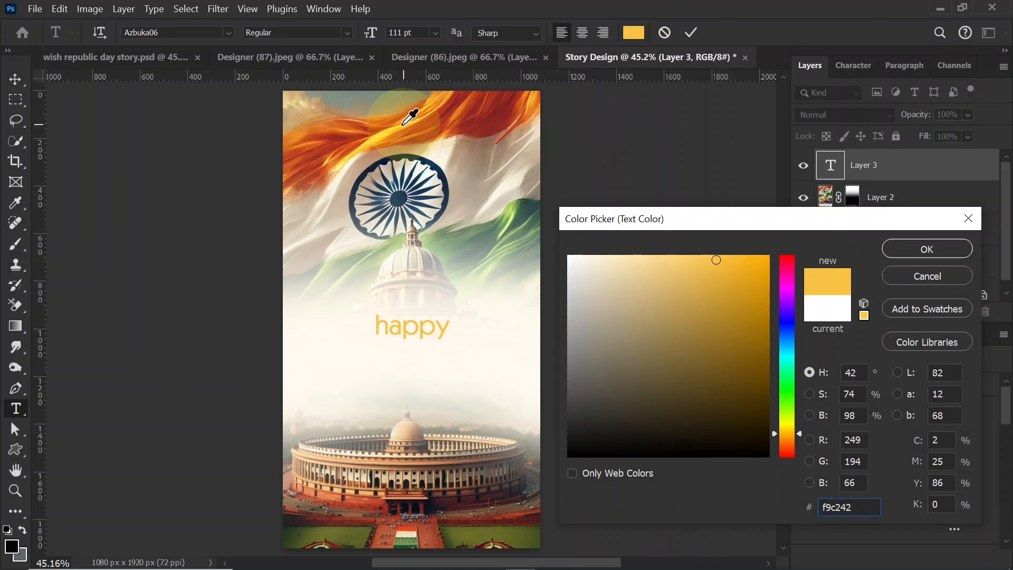
left_click_drag(404, 124, 439, 106)
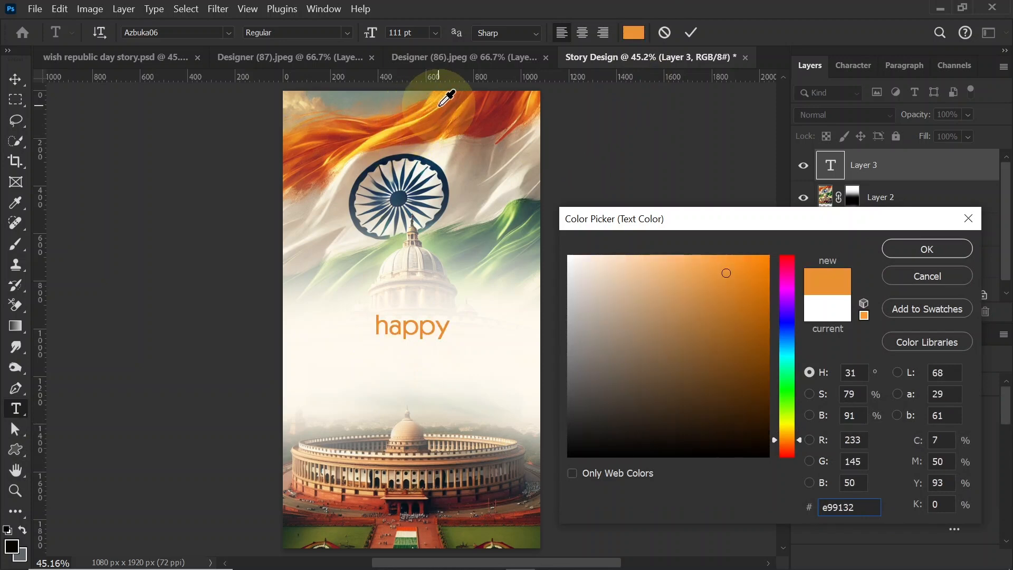
left_click_drag(726, 273, 760, 260)
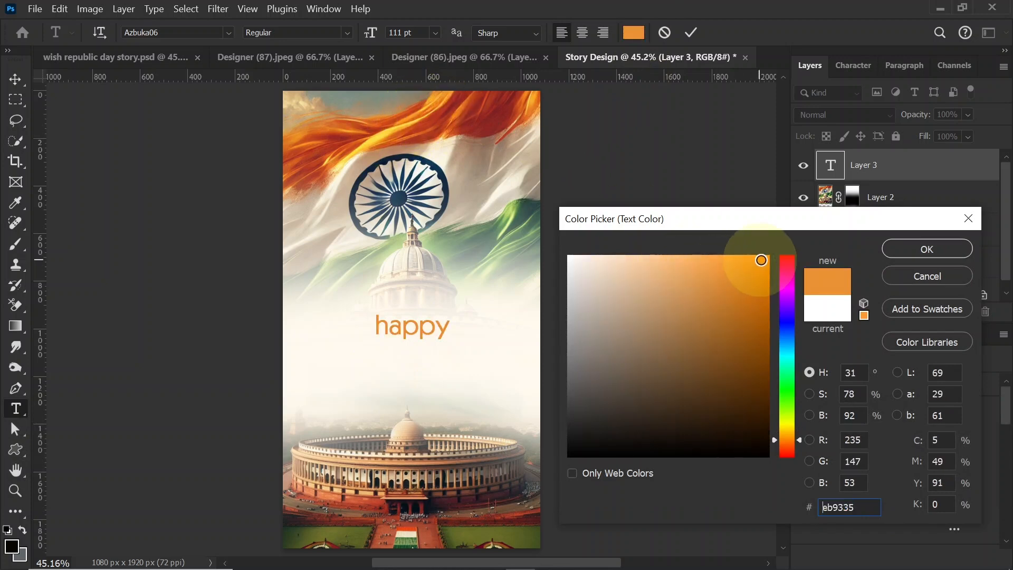
left_click(929, 255)
left_click(15, 85)
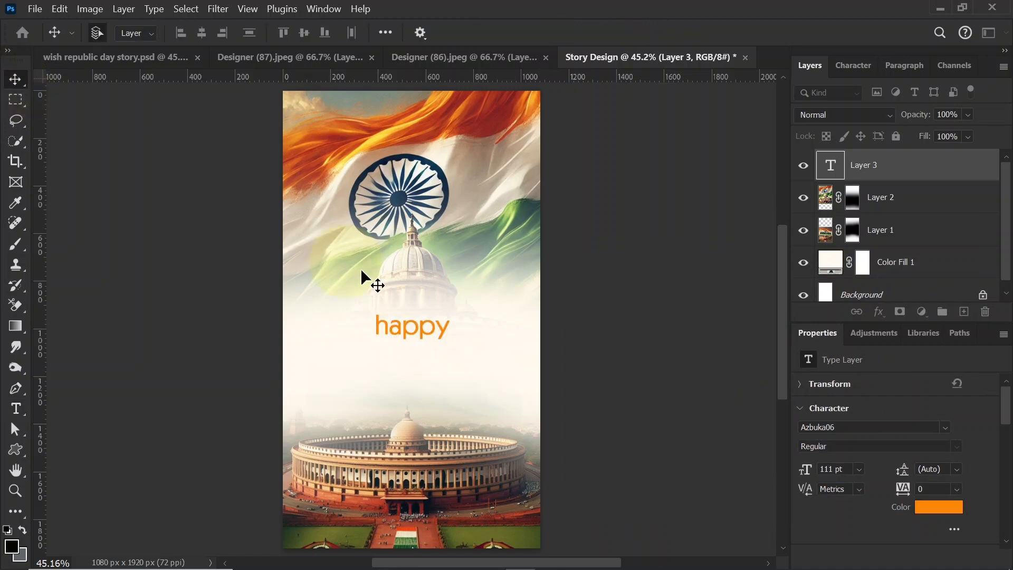
Move the "happy" text up onto the base of the dome and set its font to Gyahegi Personal Use.
left_click_drag(429, 334, 415, 302)
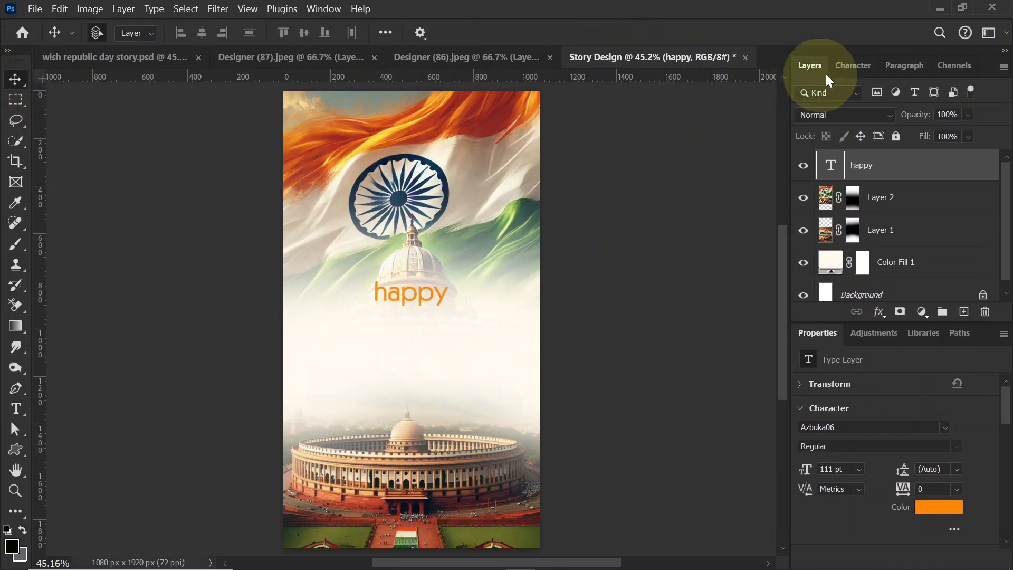
left_click(863, 62)
left_click(883, 99)
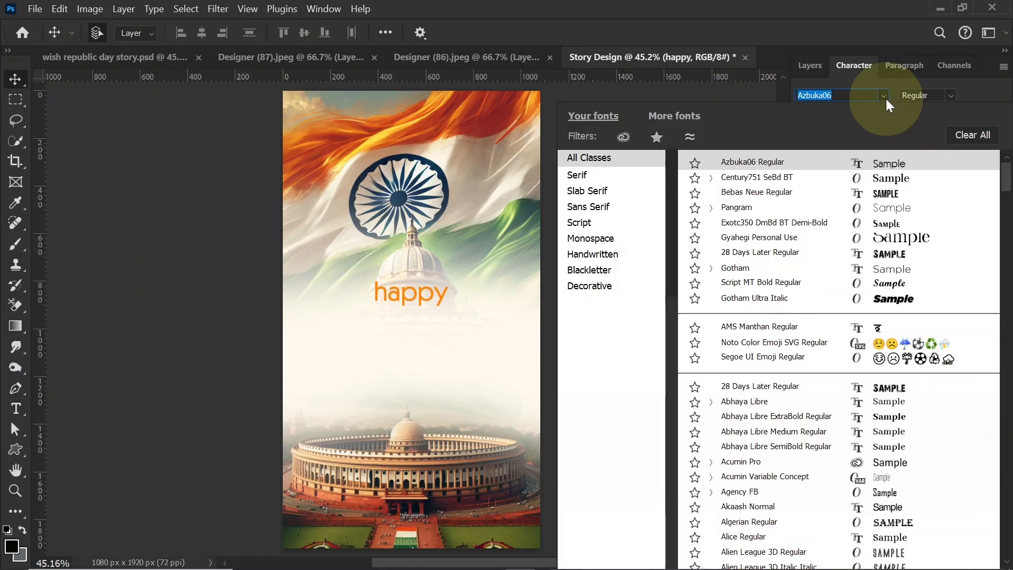
type("Gyahegi")
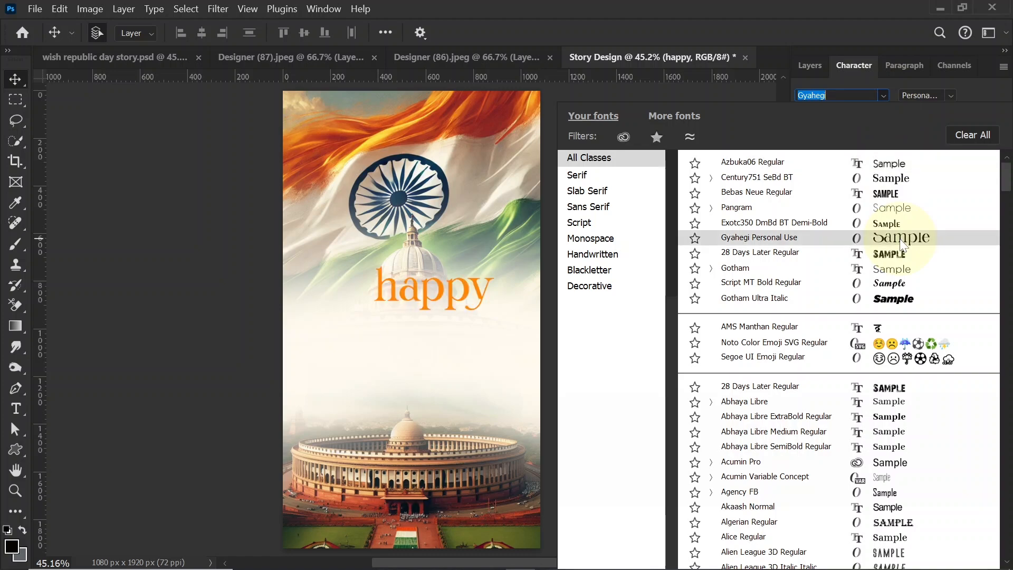
key("Return")
left_click(845, 96)
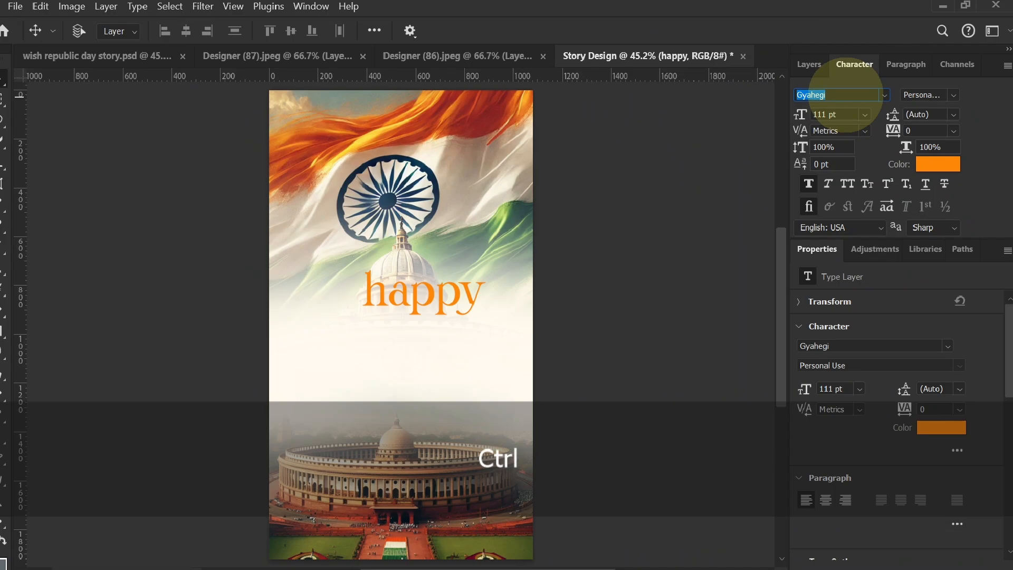
Capitalise the first letter of the greeting text so it reads "Happy".
double_click(387, 293)
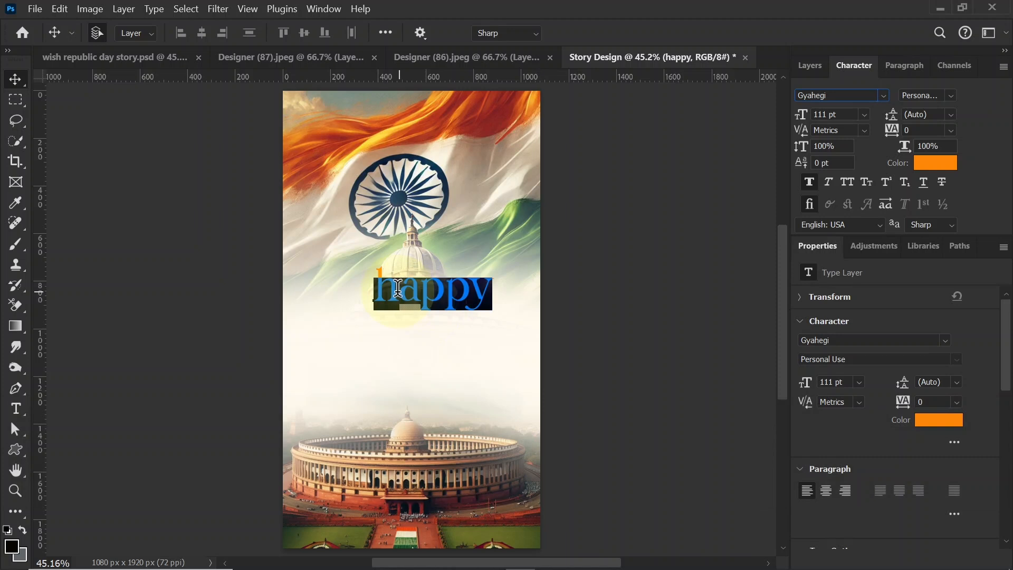
left_click_drag(398, 289, 379, 287)
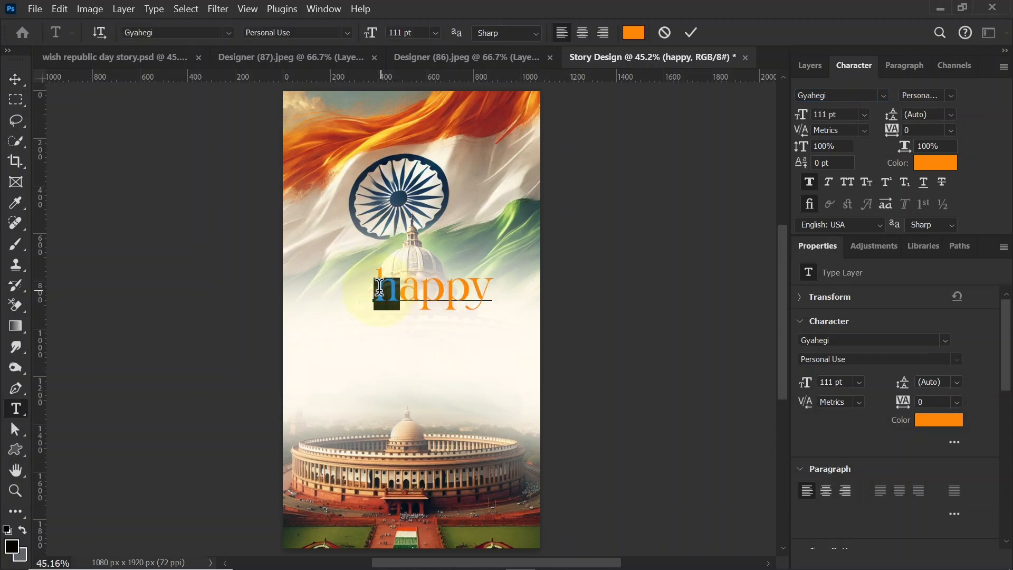
type("H")
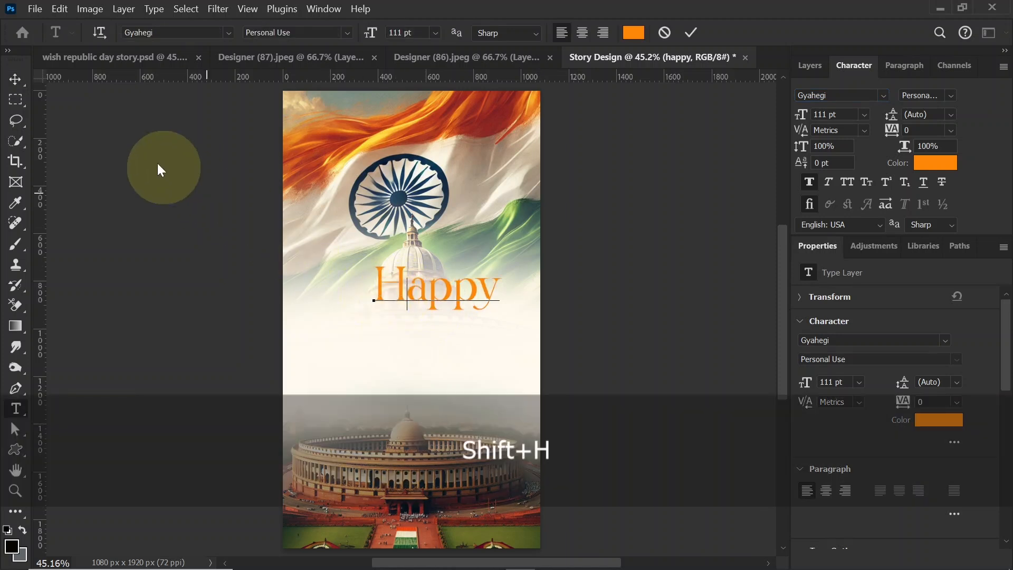
left_click(15, 79)
Scale the "Happy" text down proportionally to about 54.3%.
key("ctrl")
key("ctrl+t")
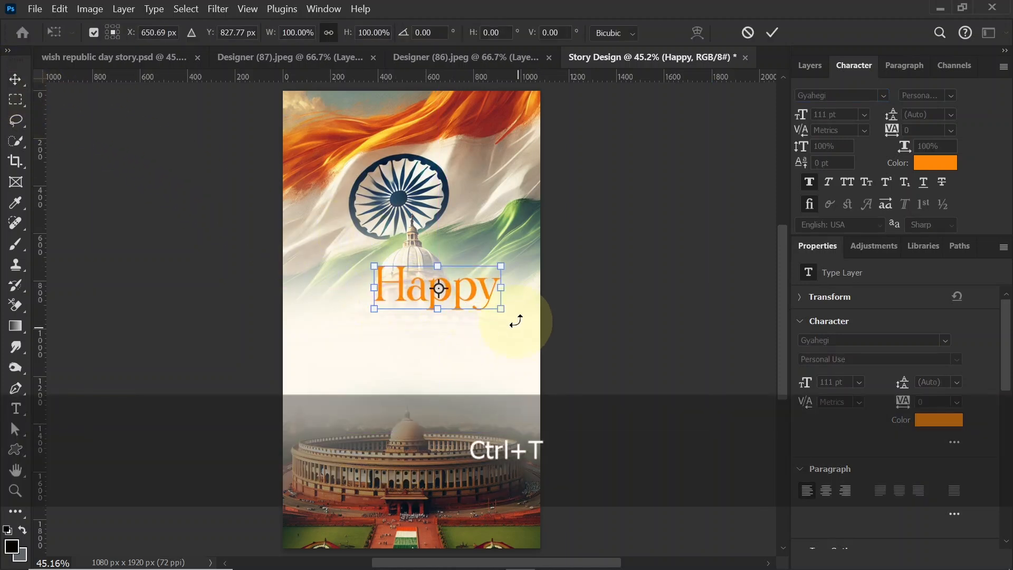
left_click_drag(489, 308, 446, 294)
key("Return")
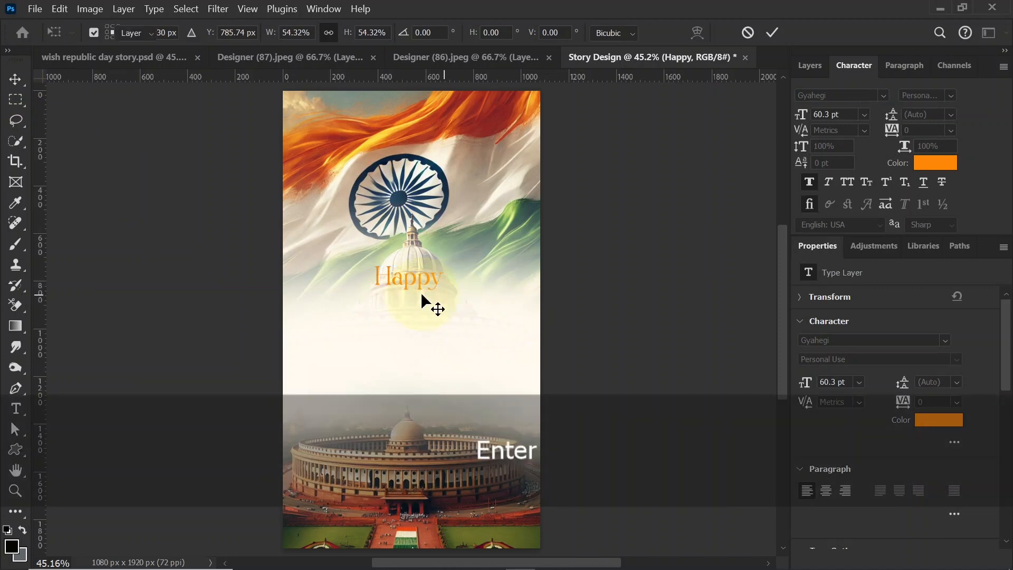
Change the "Happy" text colour to the deeper orange #ff6000.
double_click(413, 288)
left_click(633, 33)
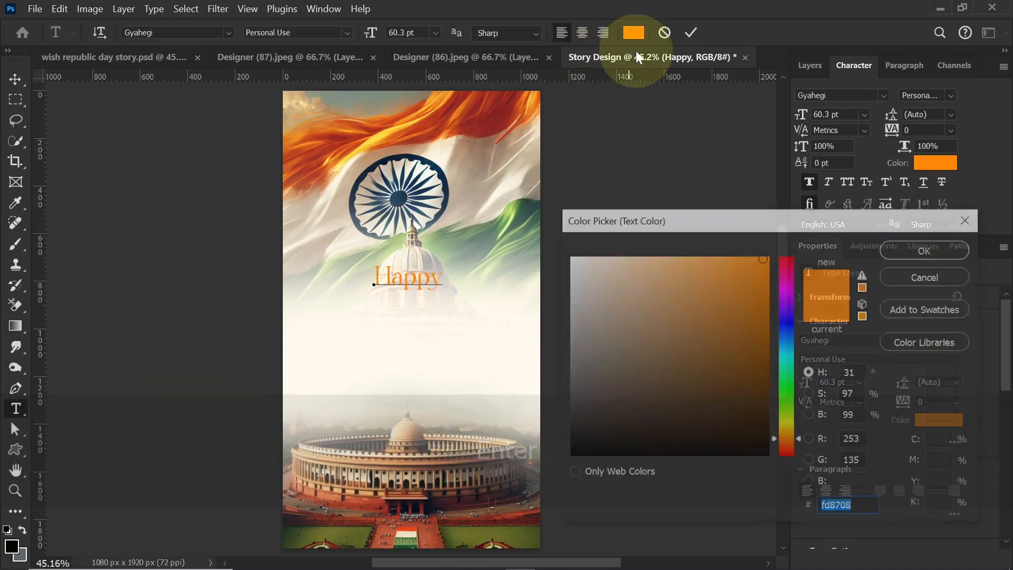
left_click_drag(799, 441, 799, 444)
left_click_drag(753, 298, 771, 255)
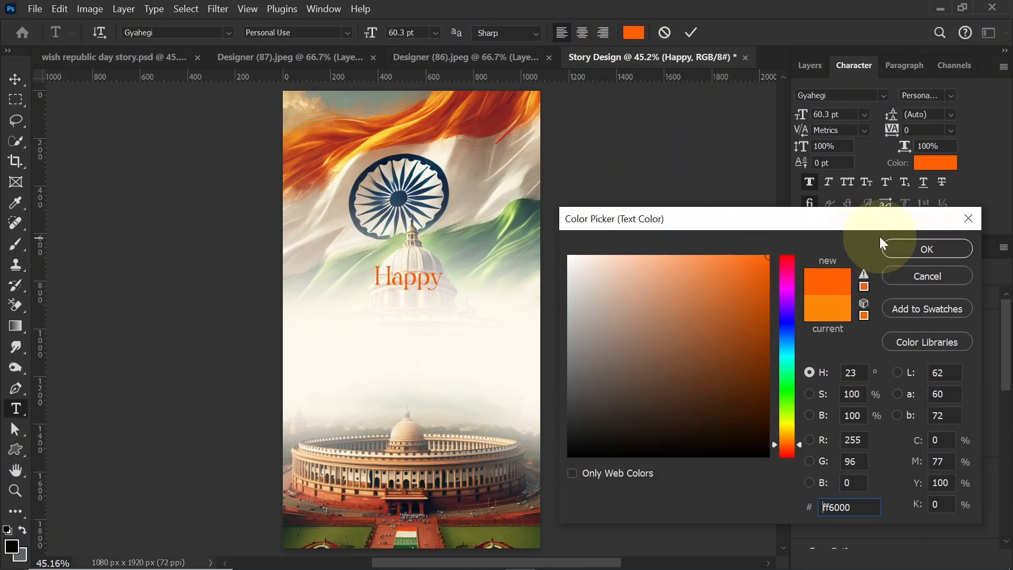
left_click(928, 248)
left_click(16, 80)
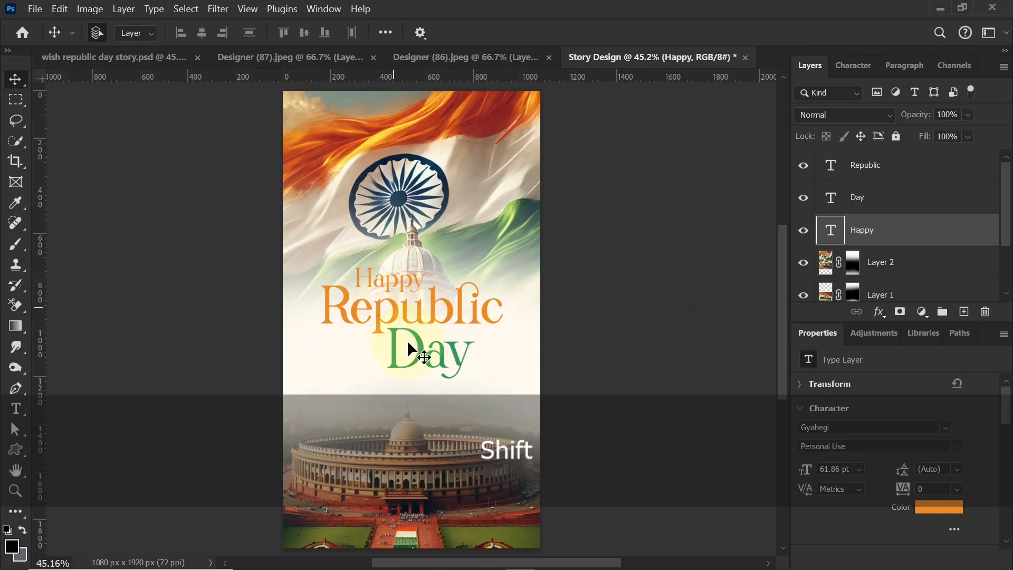
Select the Happy, Republic and Day text layers together, nudge them down by 120 px and deselect them.
left_click(424, 354, "shift")
left_click(468, 352, "shift")
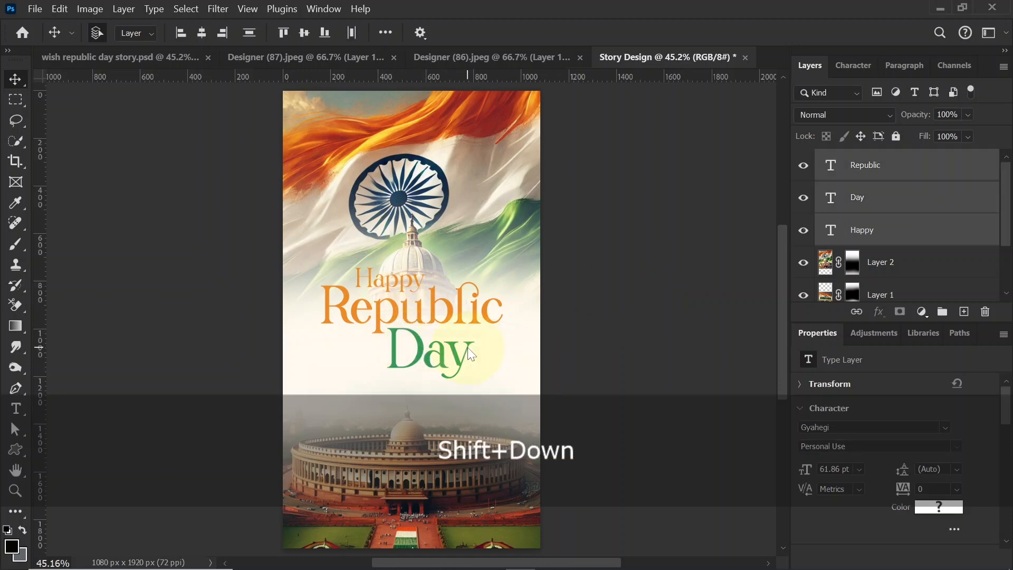
key("shift+Down")
key("shift+Down")
key("shift+Down")
key("shift+Down")
key("shift+Down")
key("shift+Down")
key("shift+Down")
key("shift+Down")
key("shift+Down")
key("shift+Down")
key("shift+Down")
key("shift+Down")
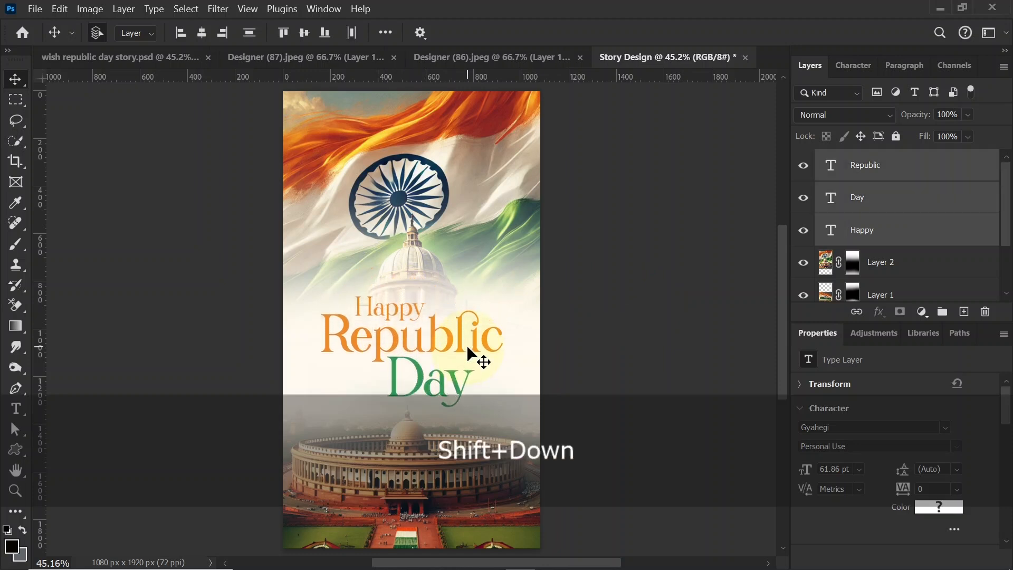
left_click(625, 334)
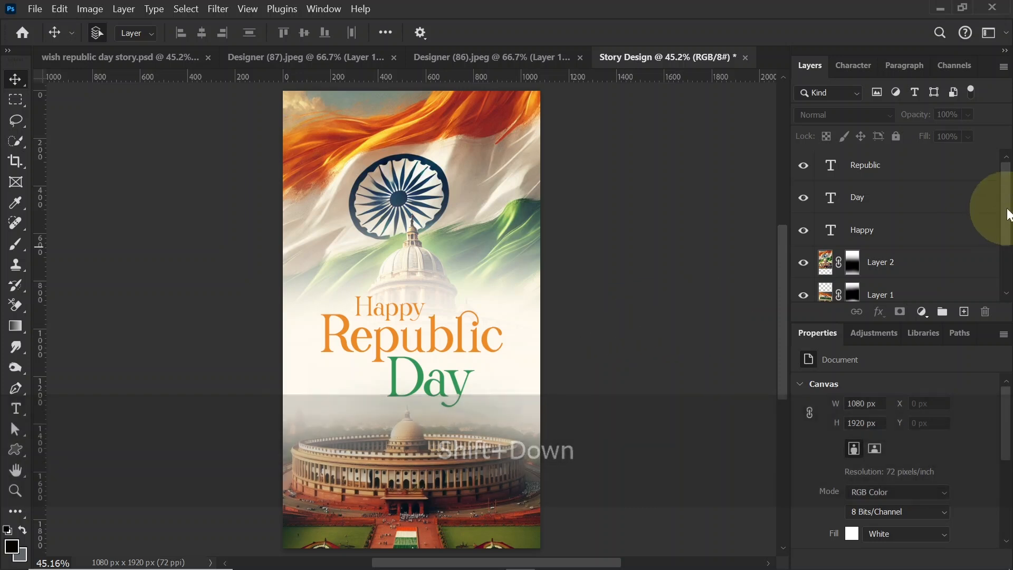
Stamp all visible layers into a new merged layer above the Republic text layer.
left_click(903, 176)
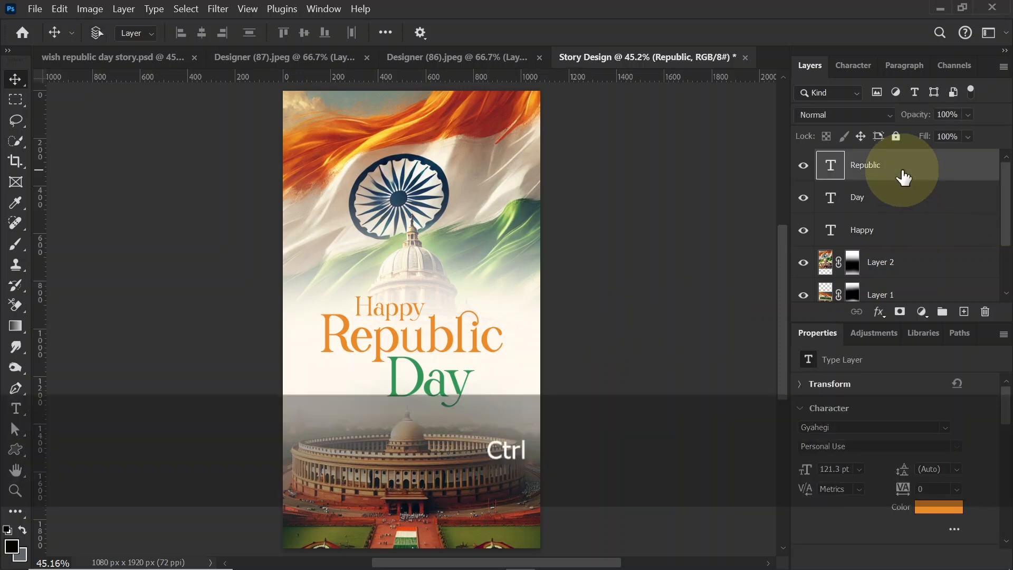
key("ctrl+shift+alt+e")
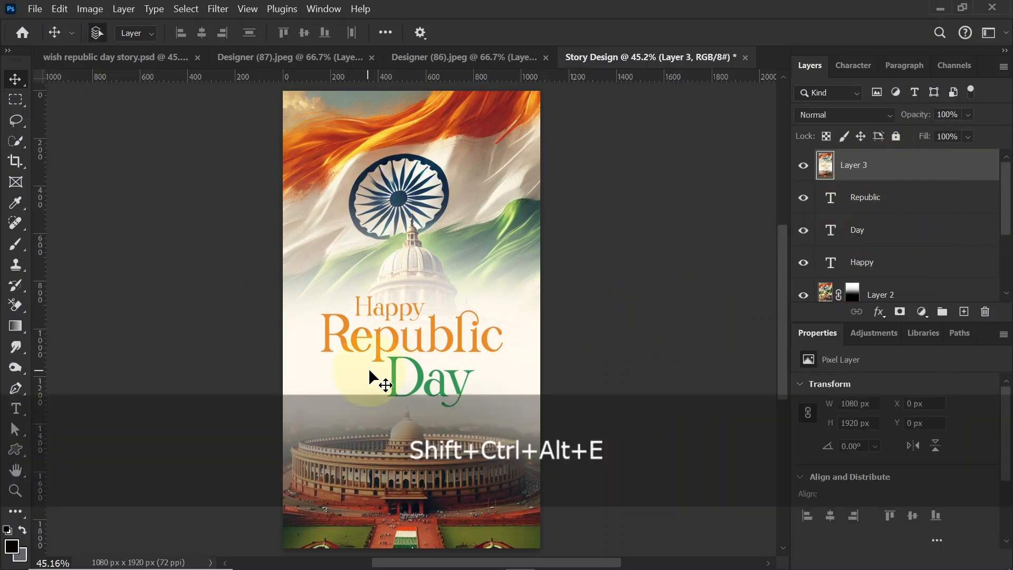
left_click(226, 90)
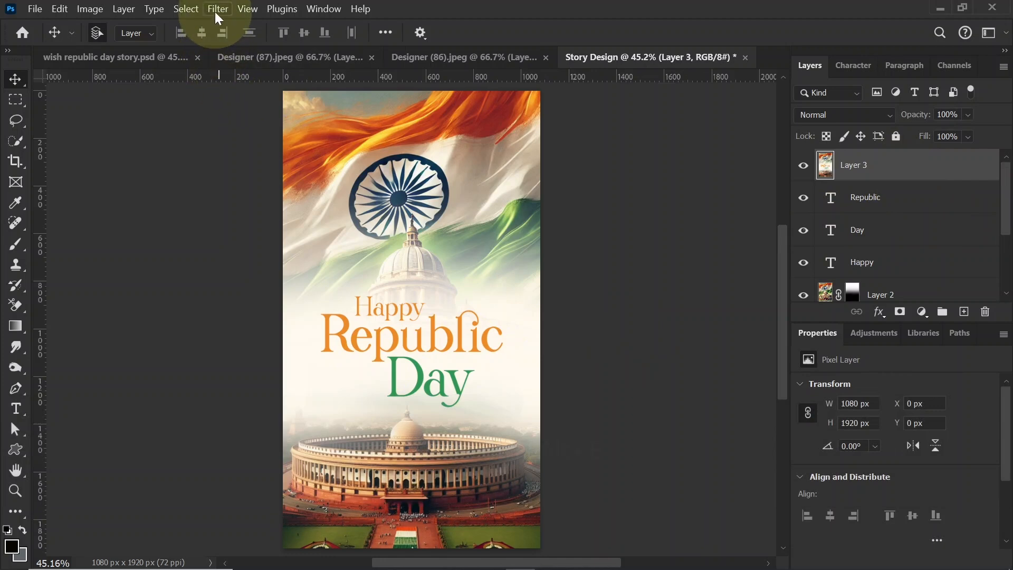
Apply the Camera Raw filter to the merged layer with Texture +29, Clarity +19, Vignette -14 and Grain 16.
left_click(216, 10)
left_click(247, 95)
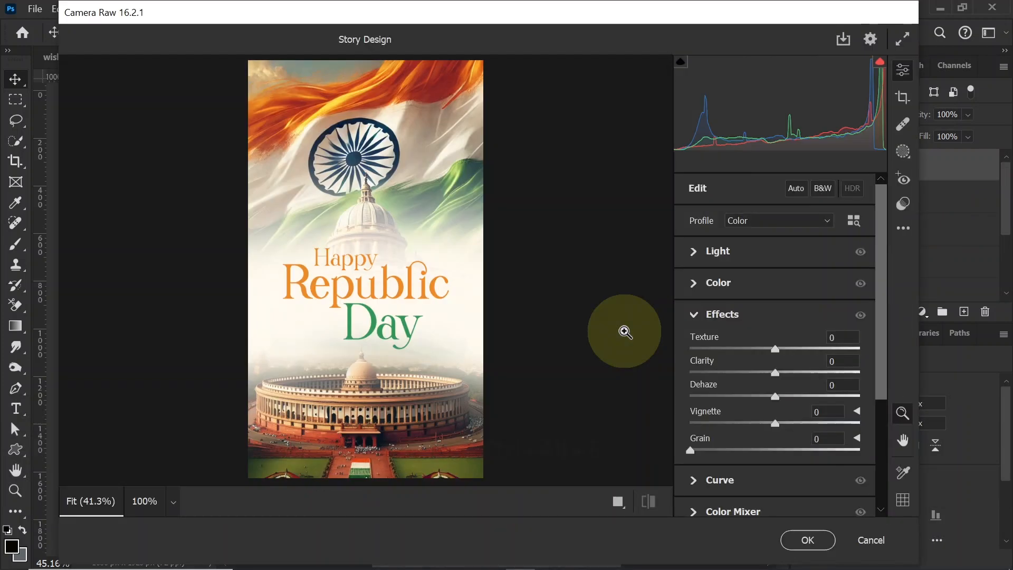
left_click_drag(775, 349, 807, 374)
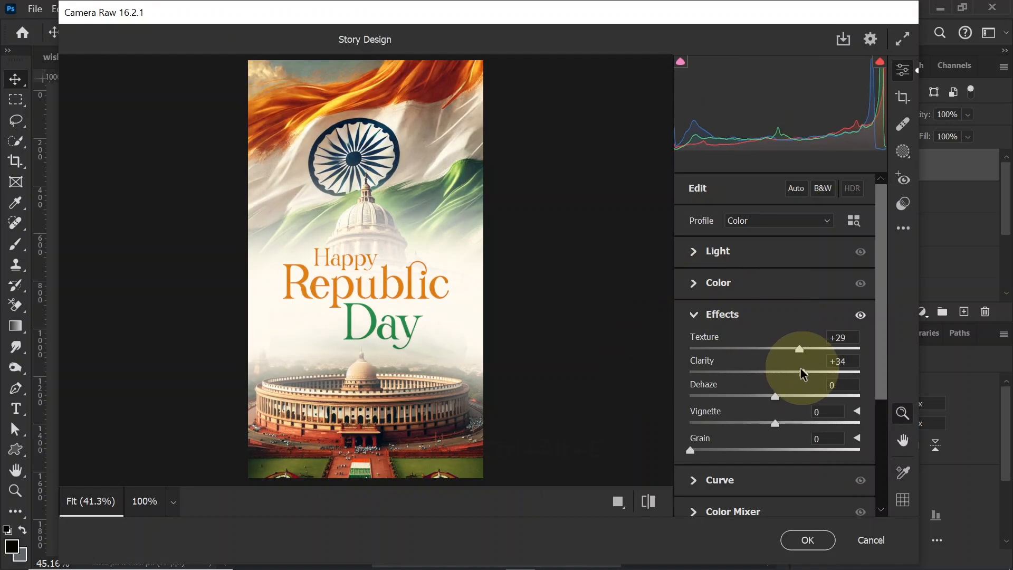
left_click_drag(775, 423, 762, 427)
left_click_drag(690, 450, 719, 450)
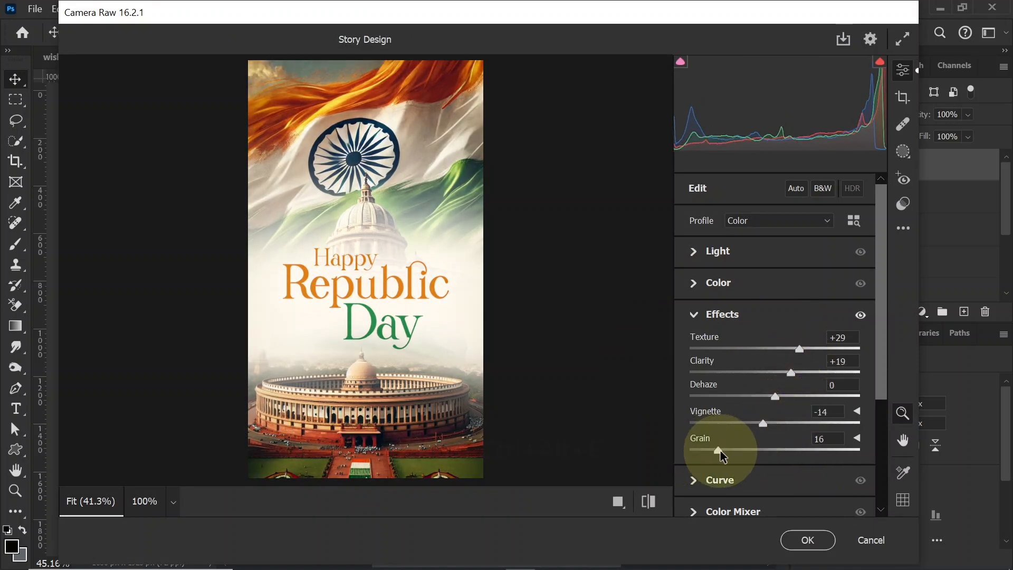
left_click(802, 540)
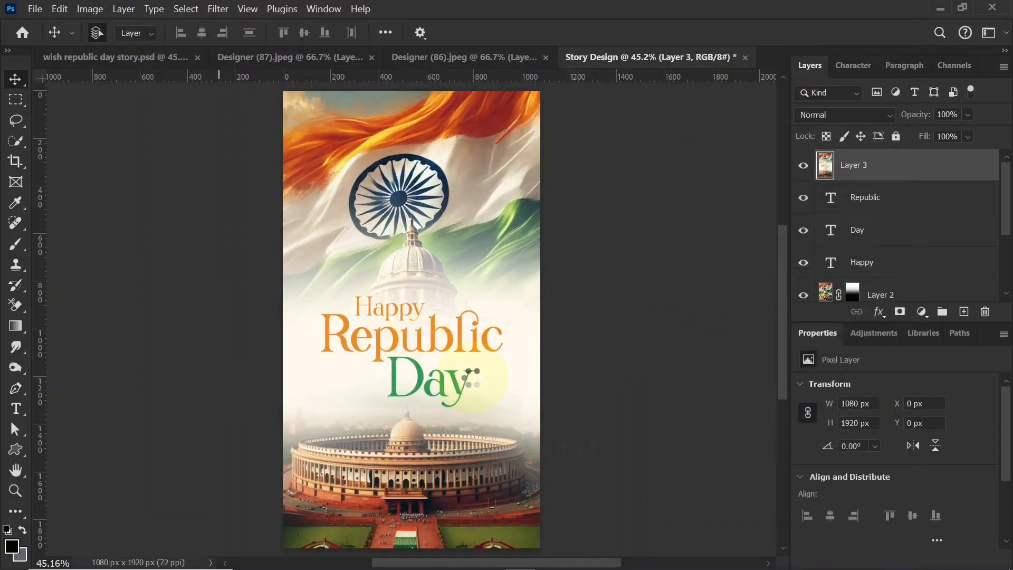
Apply a Vibrance adjustment to the merged layer with Vibrance +13 and Saturation +19.
left_click(89, 8)
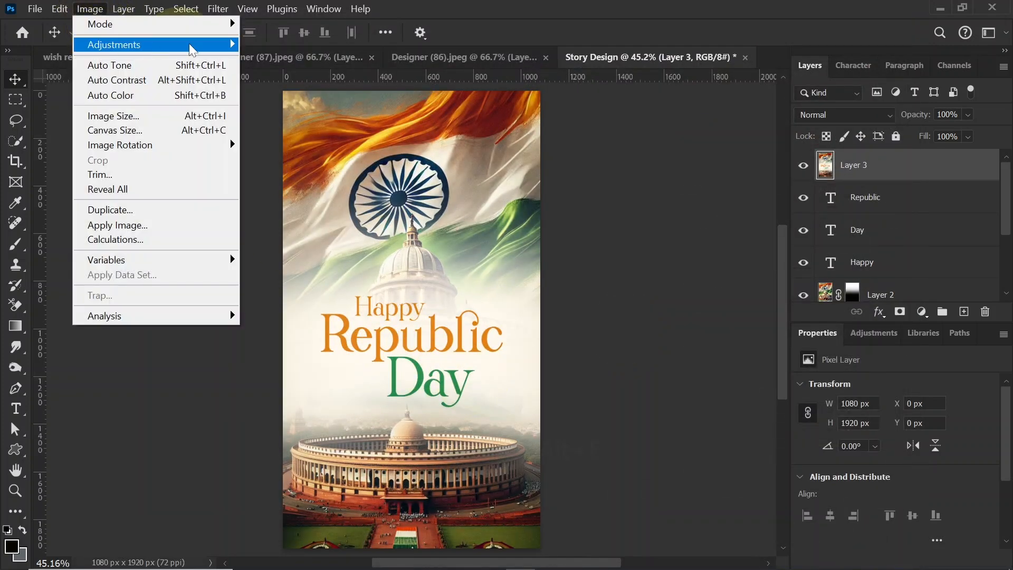
mouse_move(191, 48)
left_click(276, 108)
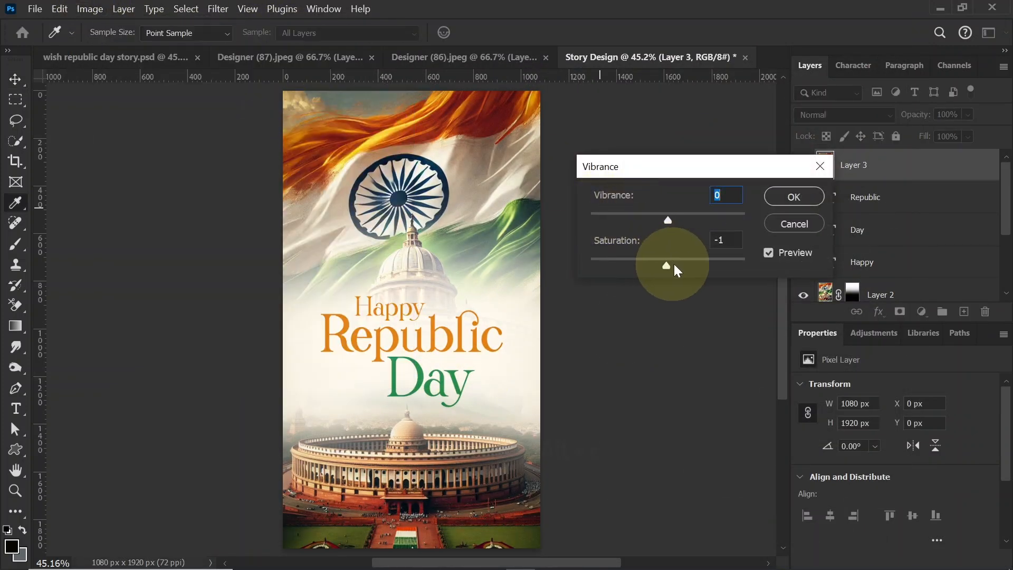
mouse_move(673, 264)
left_mouse_down()
mouse_move(692, 264)
mouse_move(682, 264)
left_mouse_up()
left_click_drag(670, 220, 679, 216)
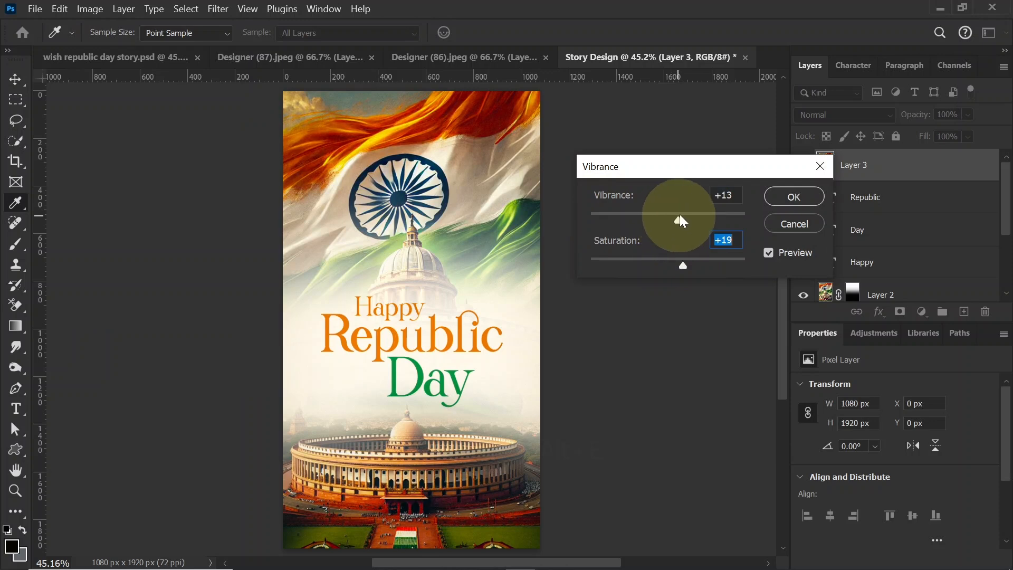
left_click(794, 196)
key("v")
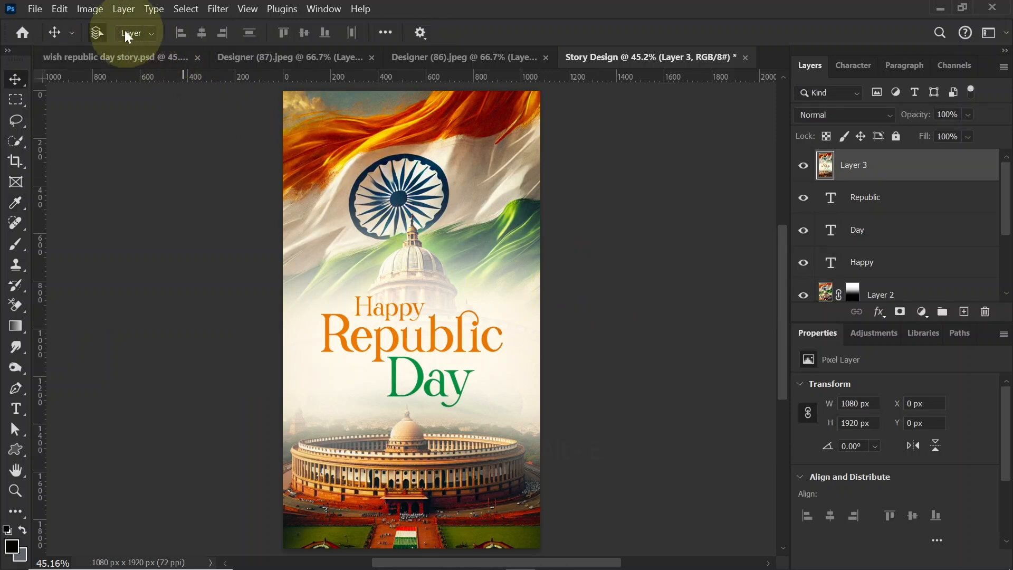
Apply a Brightness/Contrast adjustment to the merged layer with Contrast 21.
left_click(89, 9)
mouse_move(132, 44)
left_click(264, 48)
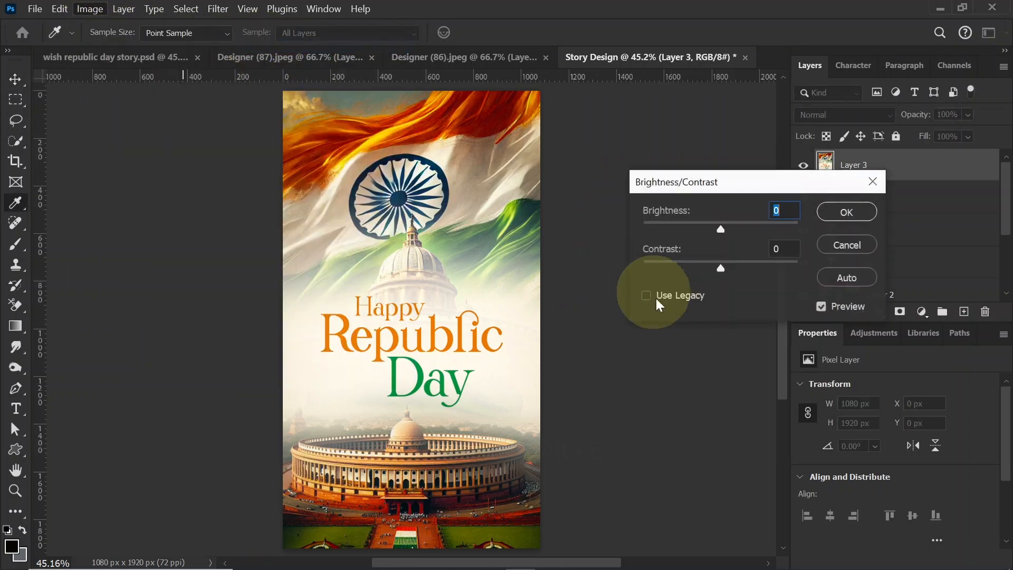
mouse_move(716, 268)
left_mouse_down()
mouse_move(746, 265)
mouse_move(737, 267)
left_mouse_up()
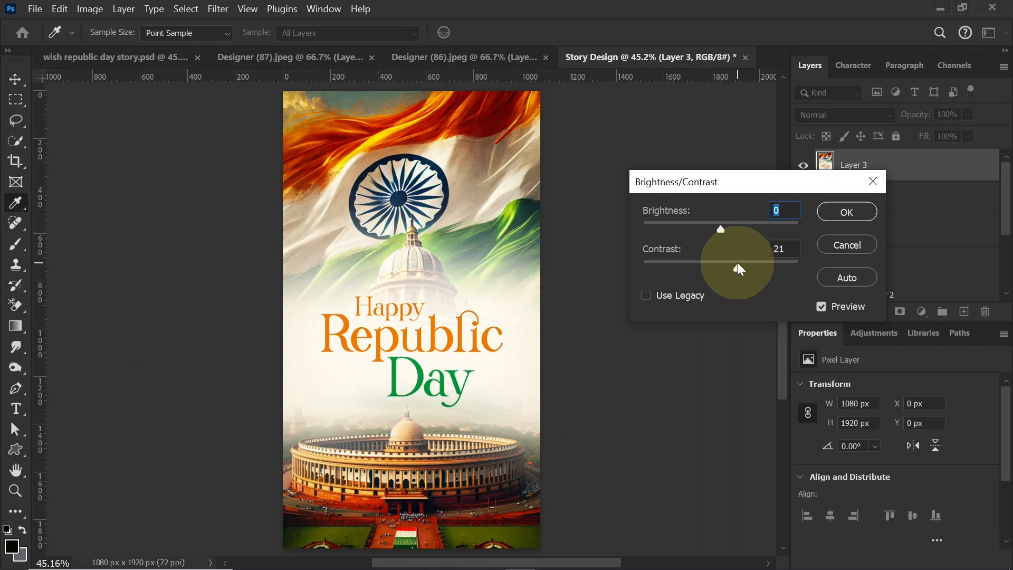
left_click(839, 212)
key("v")
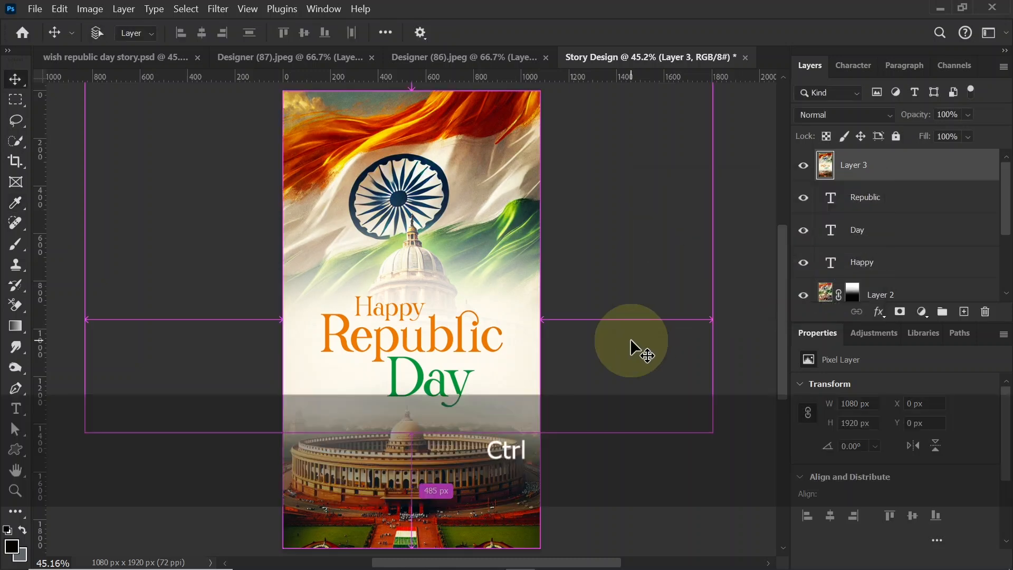
key("ctrl+0")
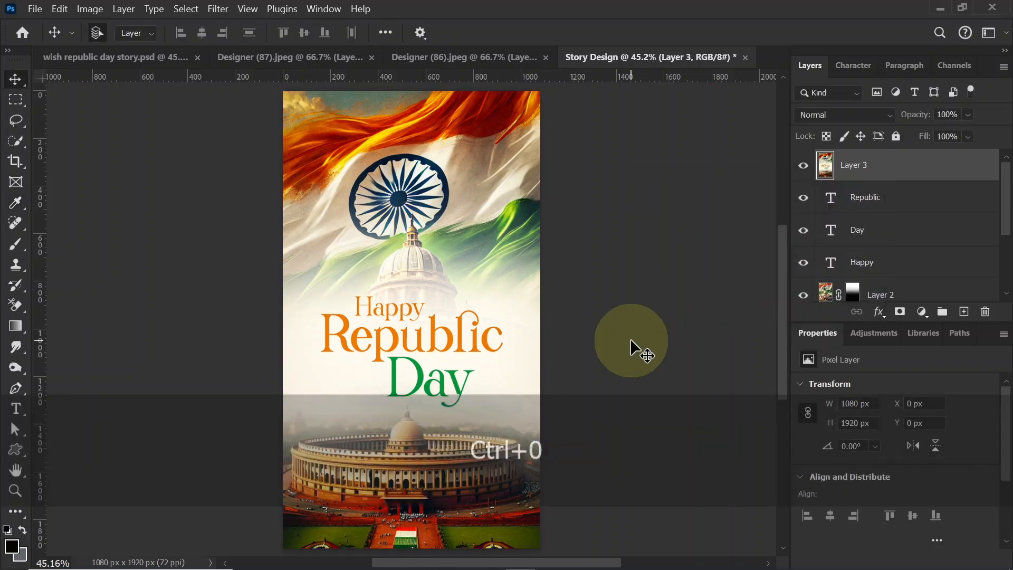